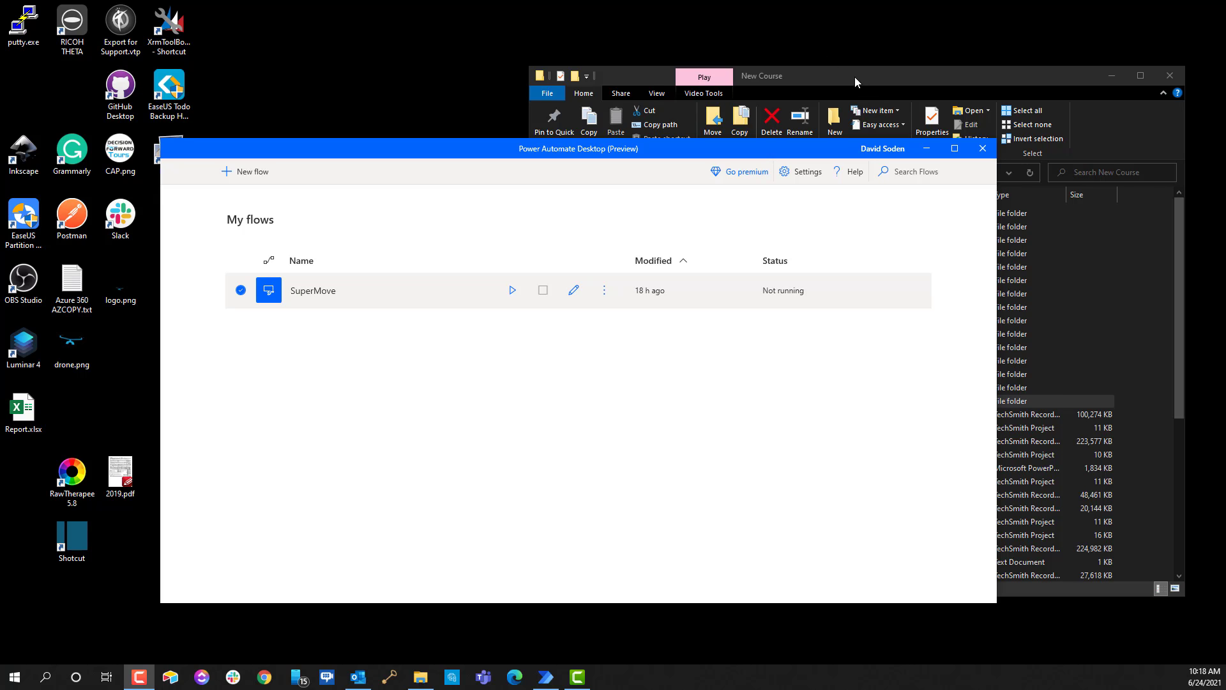
# - Bring File Explorer forward and browse the New Course and Advanced Functions files
pyautogui.moveTo(854, 76); pyautogui.dragTo(635, 75)
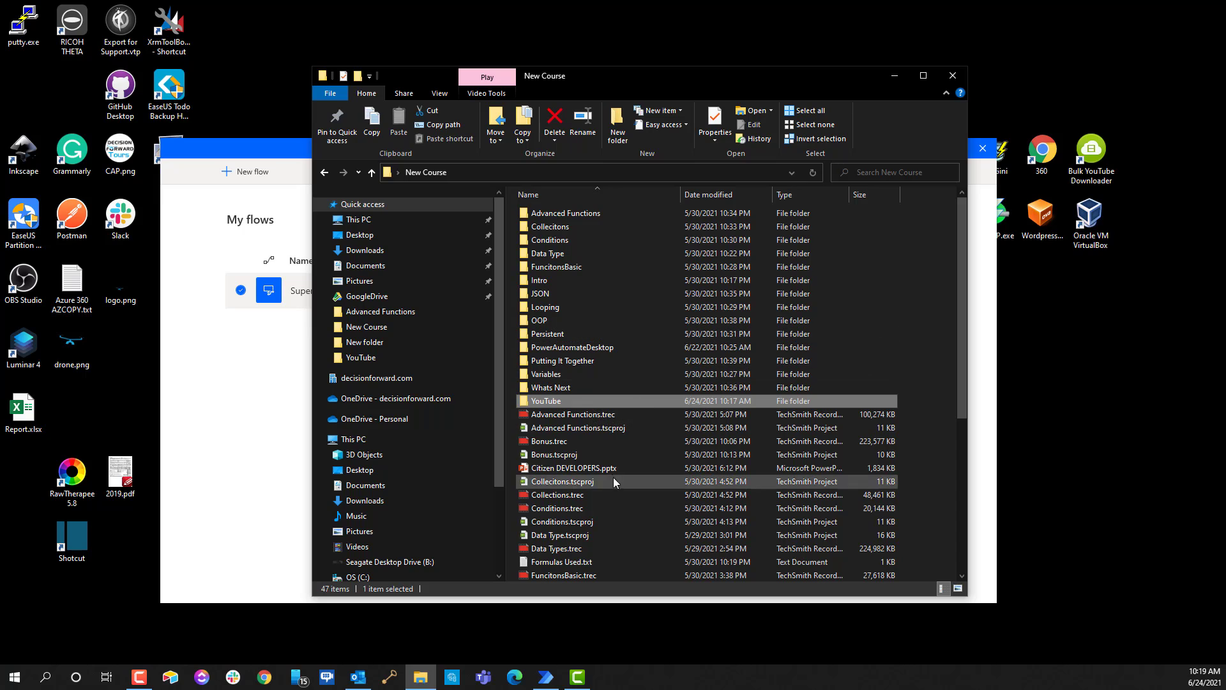
pyautogui.click(600, 415)
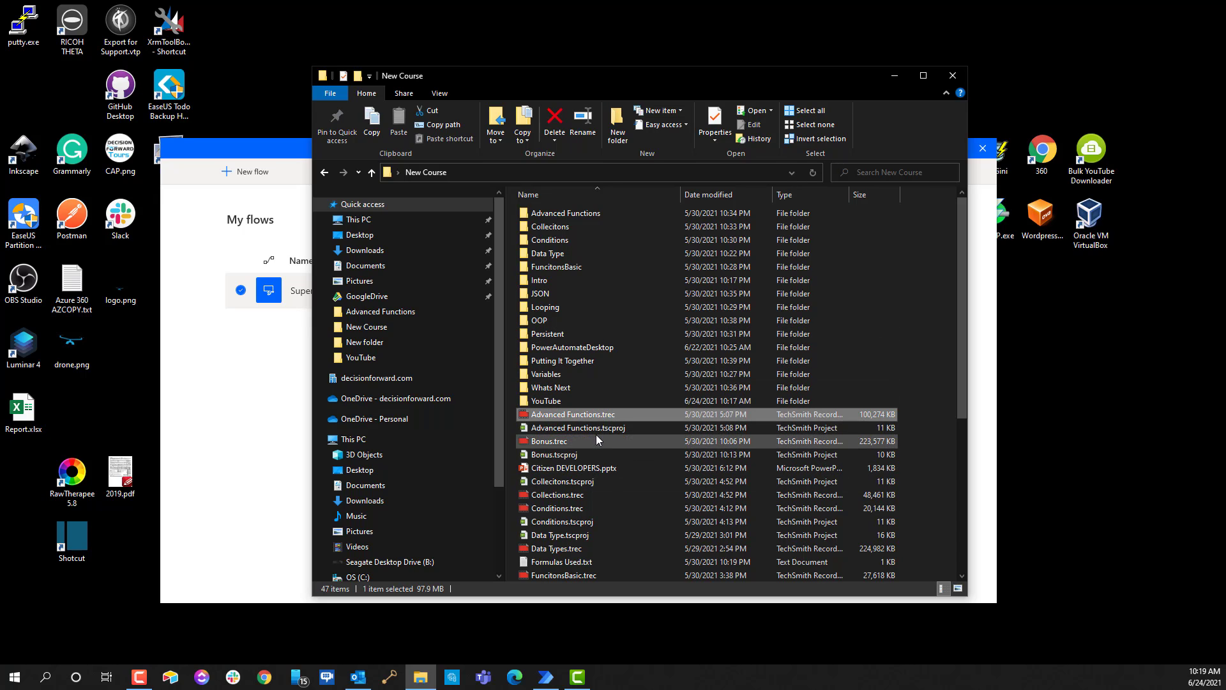
pyautogui.click(595, 429)
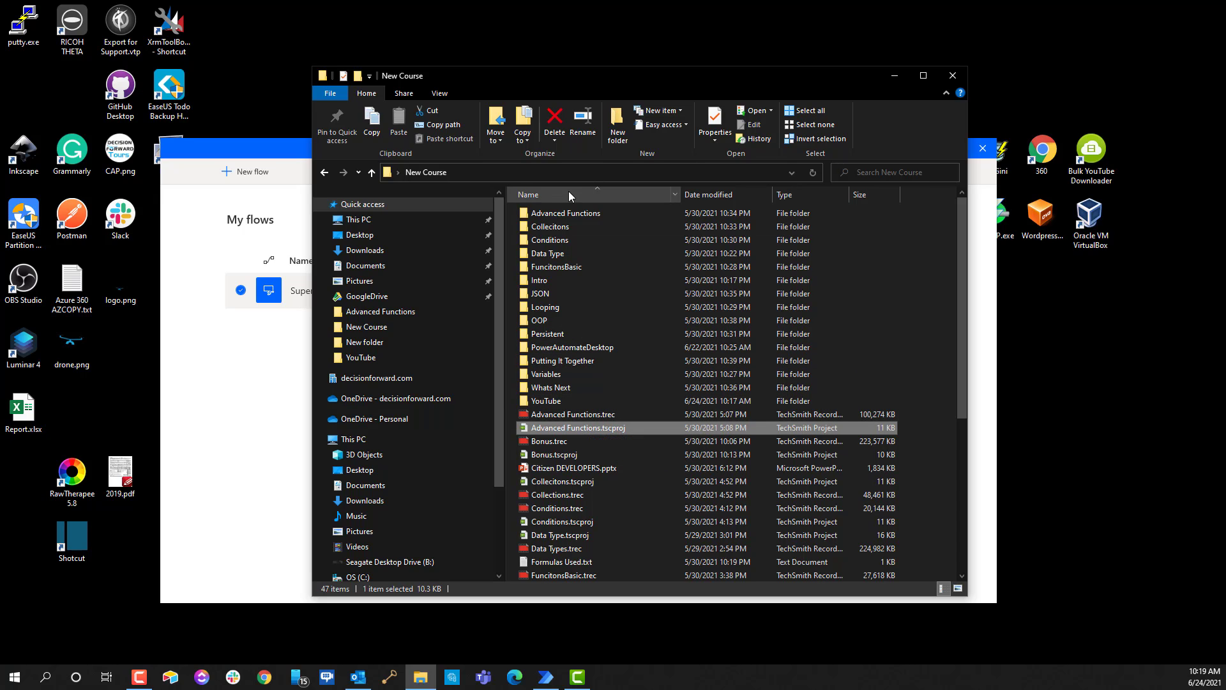
pyautogui.click(583, 215)
pyautogui.doubleClick(584, 216)
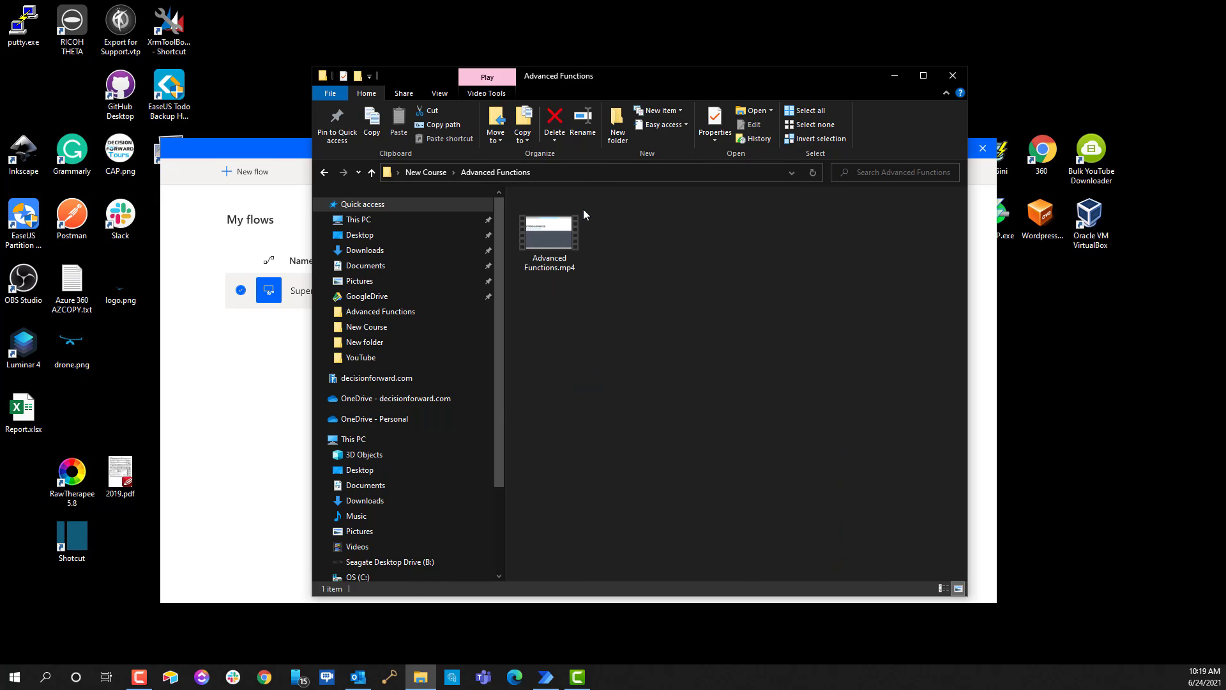
pyautogui.click(559, 267)
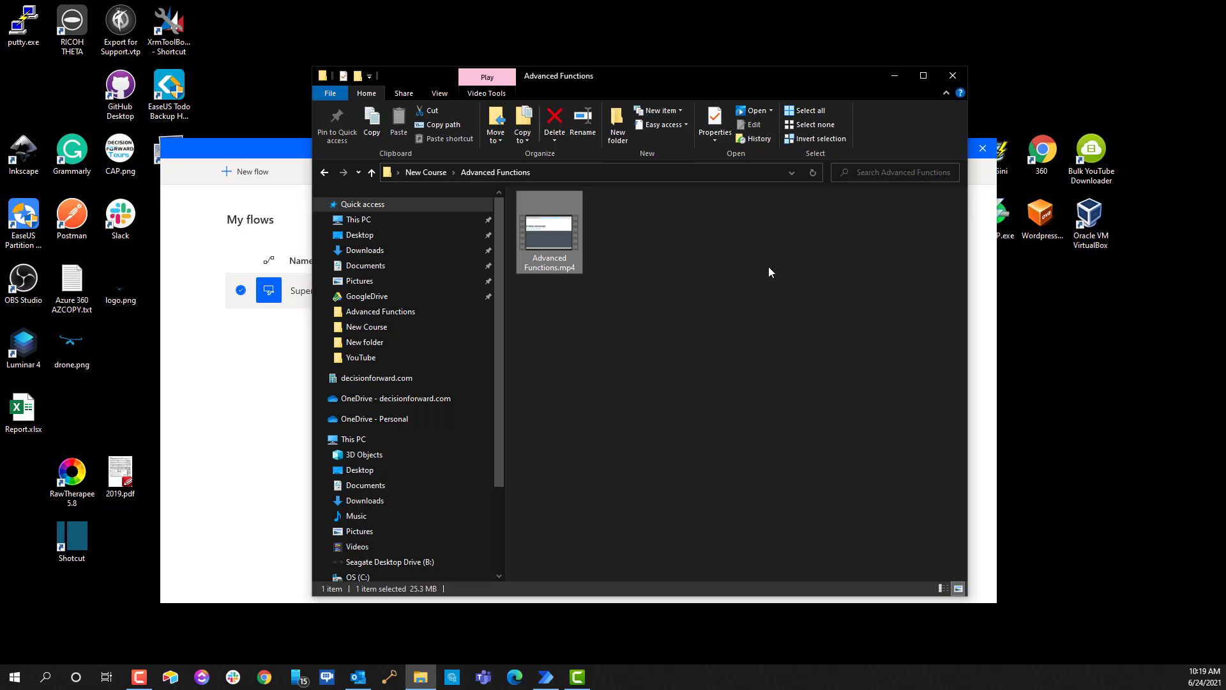
# - Open the New Course YouTube folder and confirm it is empty
pyautogui.click(425, 172)
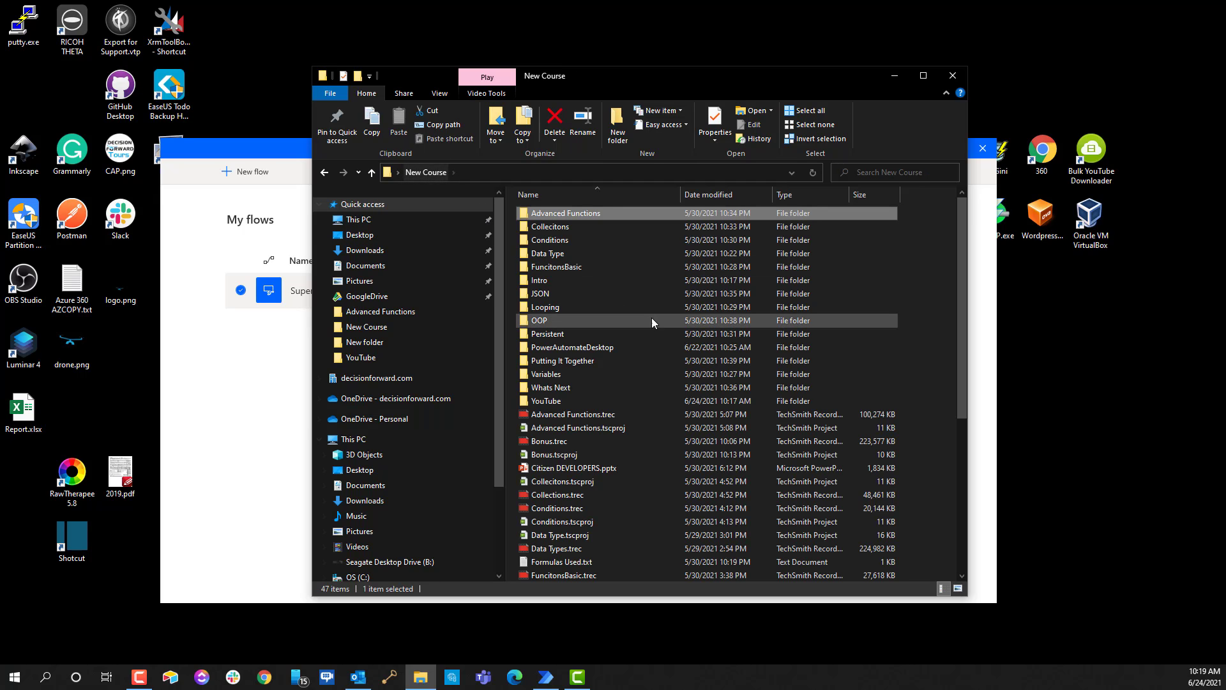
pyautogui.click(543, 401)
pyautogui.doubleClick(544, 400)
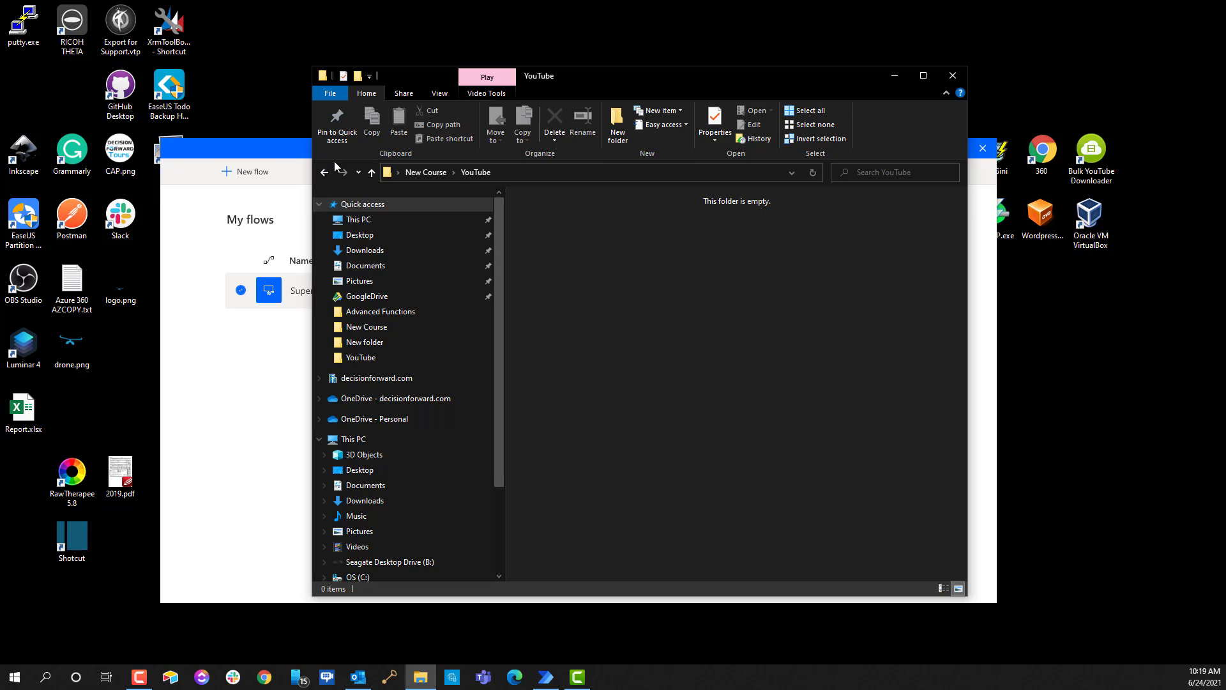
# - Reopen the YouTube folder and check its full path in the address bar
pyautogui.click(431, 171)
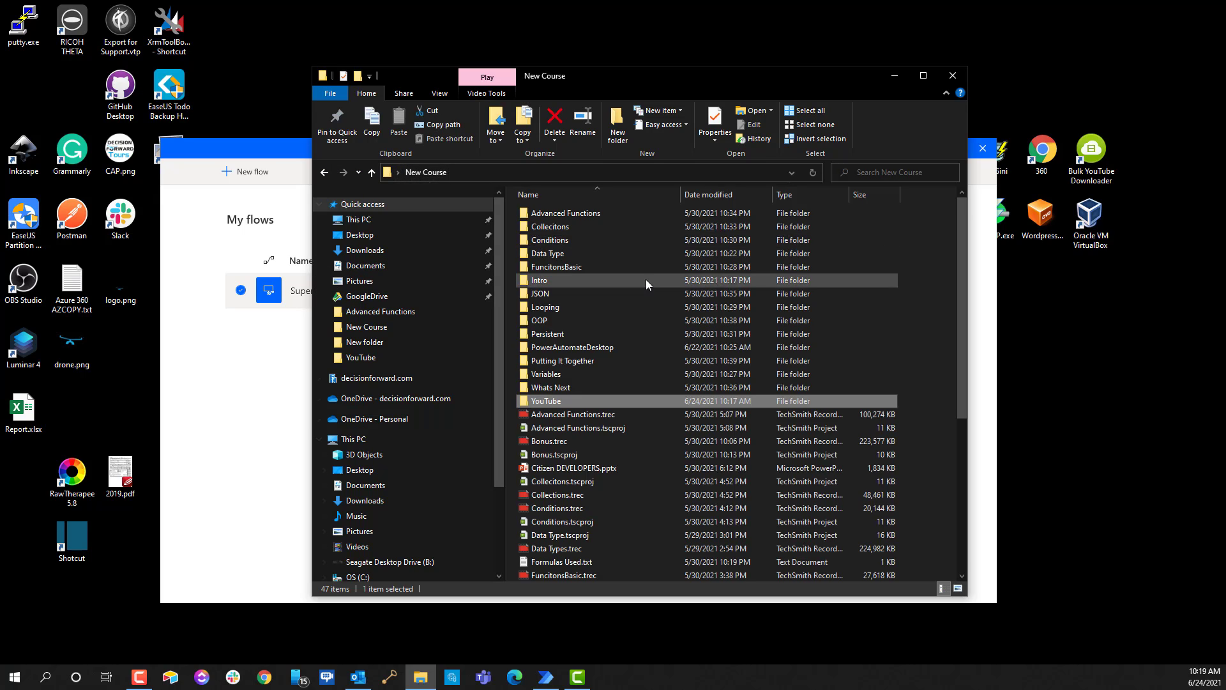
pyautogui.doubleClick(555, 401)
pyautogui.click(517, 178)
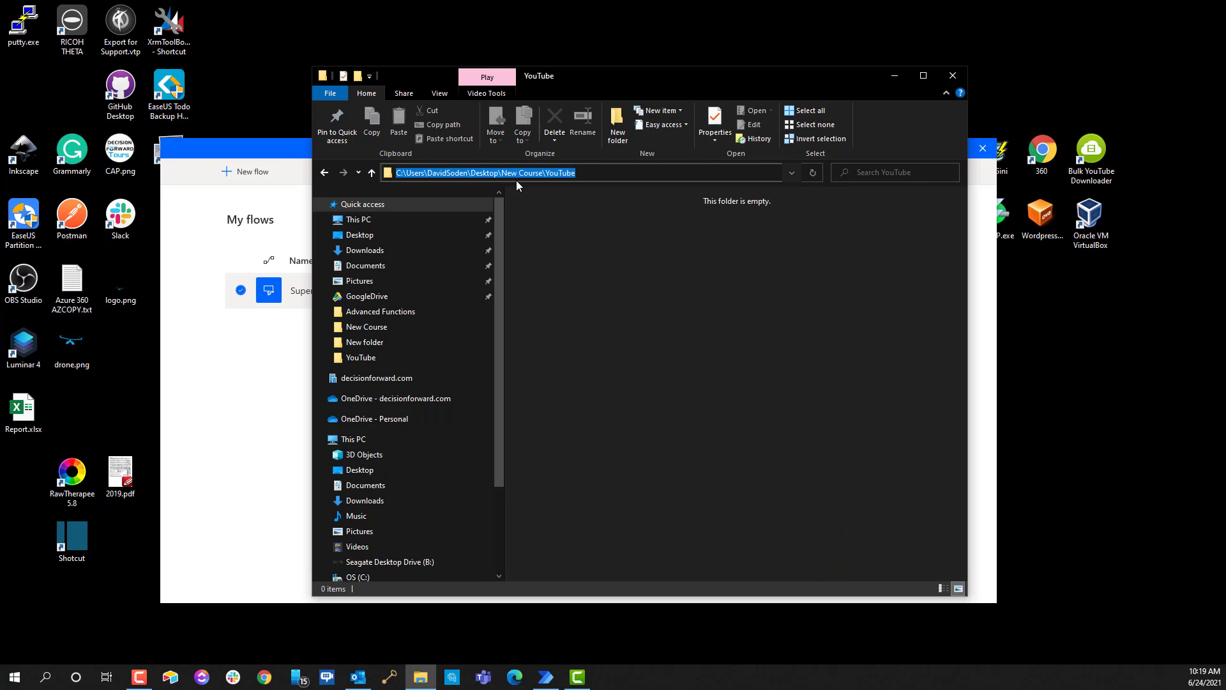
pyautogui.press('BackSpace')
# - Copy Advanced Functions.mp4 into the YouTube folder and verify it arrived
pyautogui.click(324, 171)
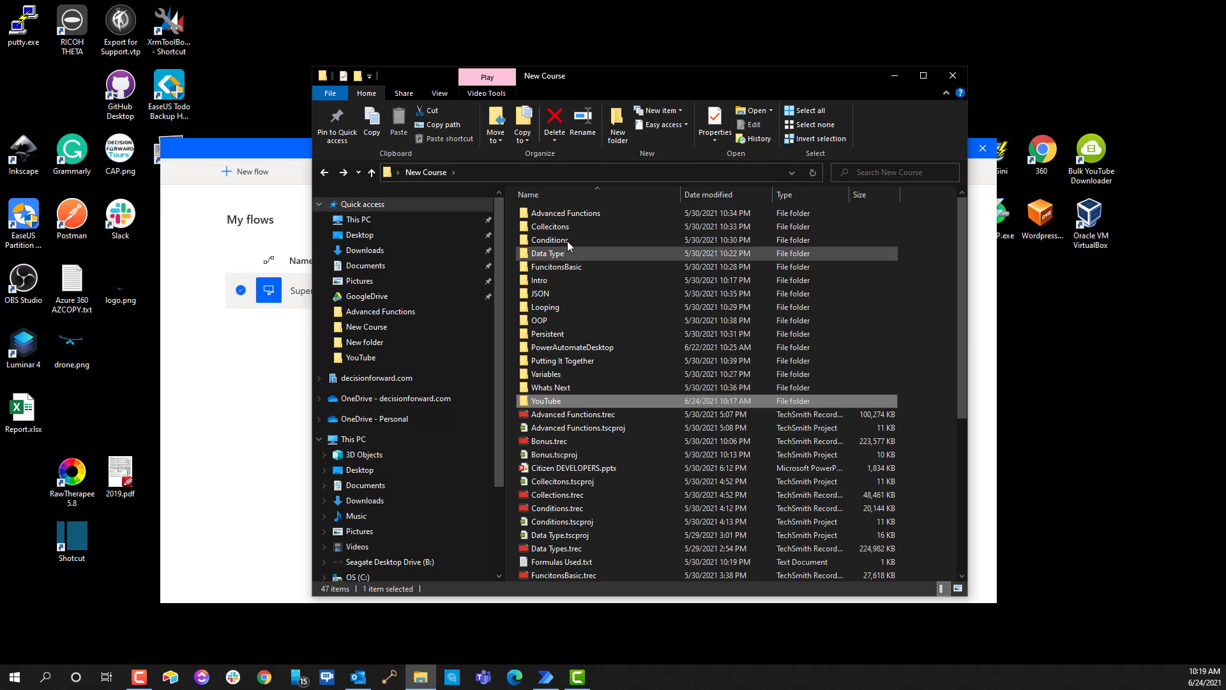
pyautogui.doubleClick(555, 215)
pyautogui.click(543, 248)
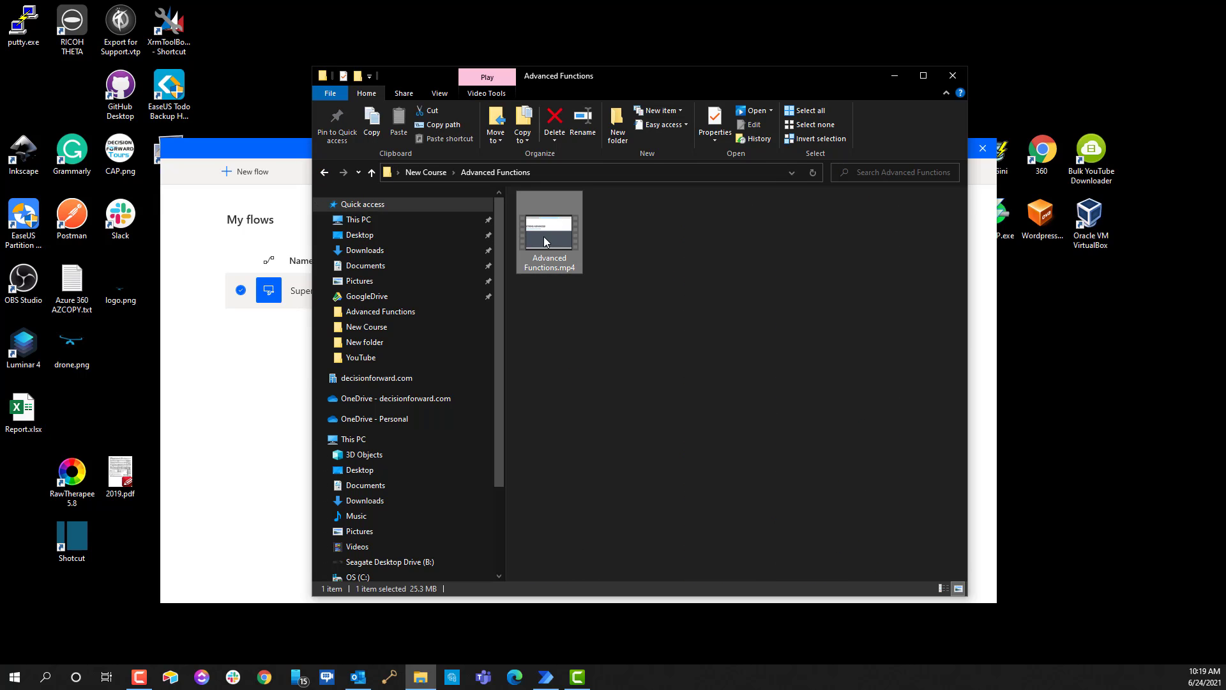
pyautogui.click(521, 144)
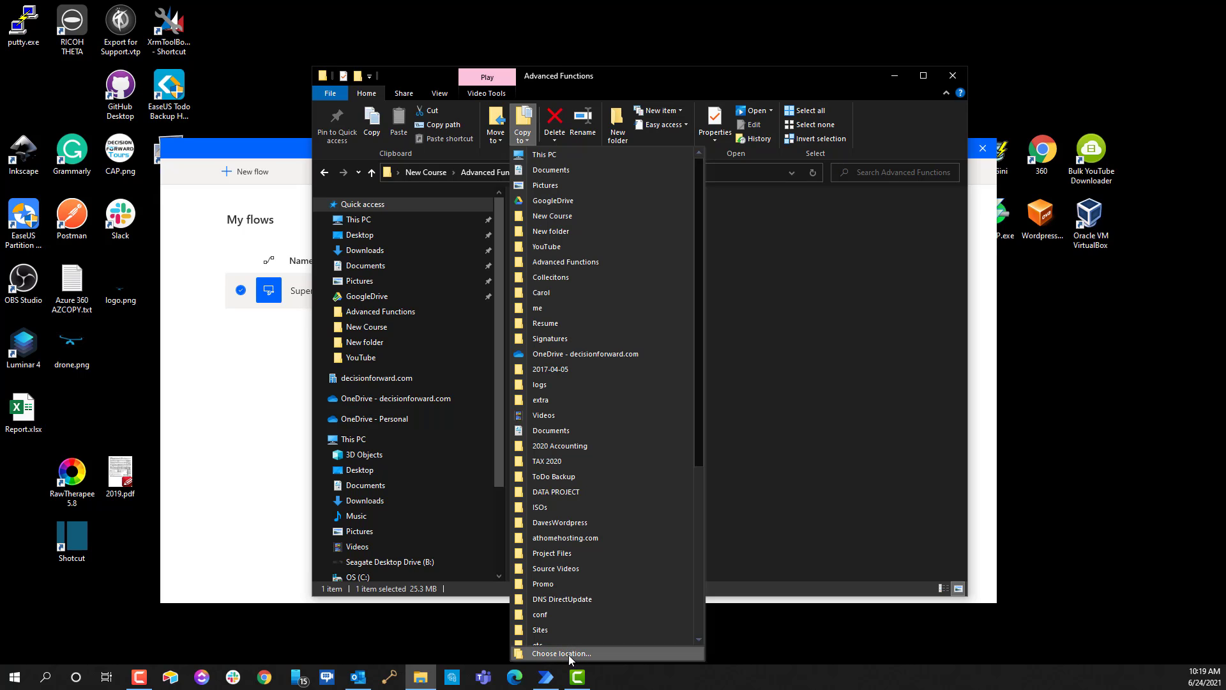
pyautogui.click(562, 654)
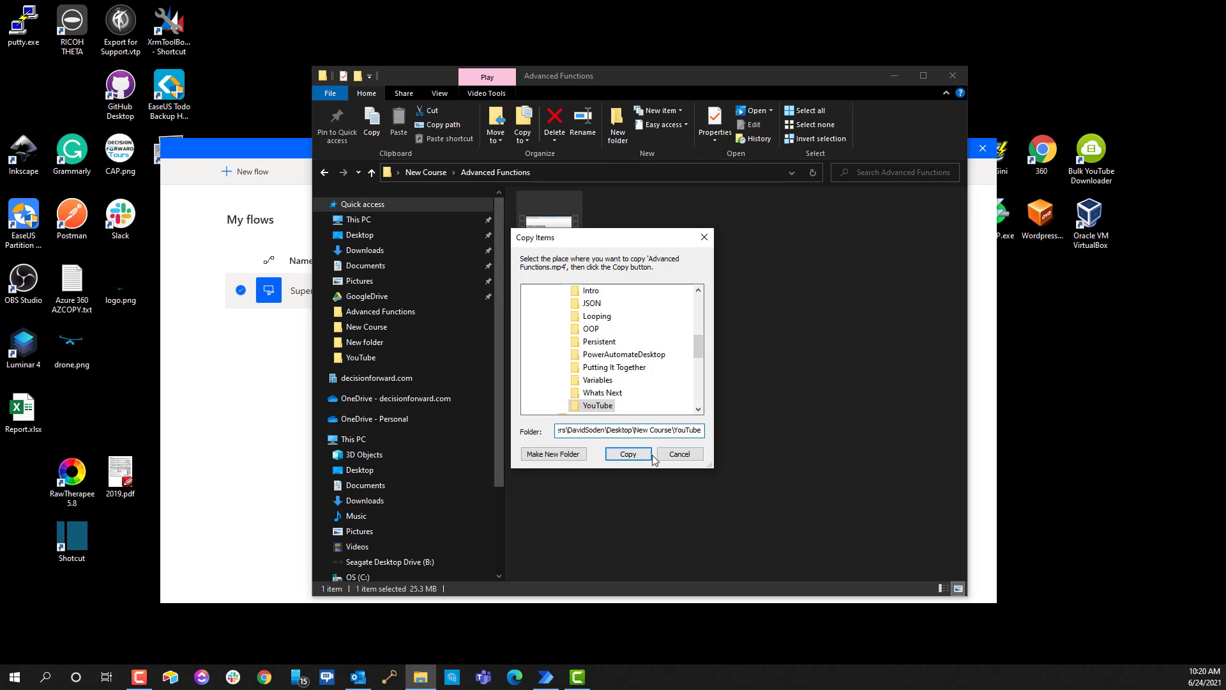
pyautogui.click(639, 457)
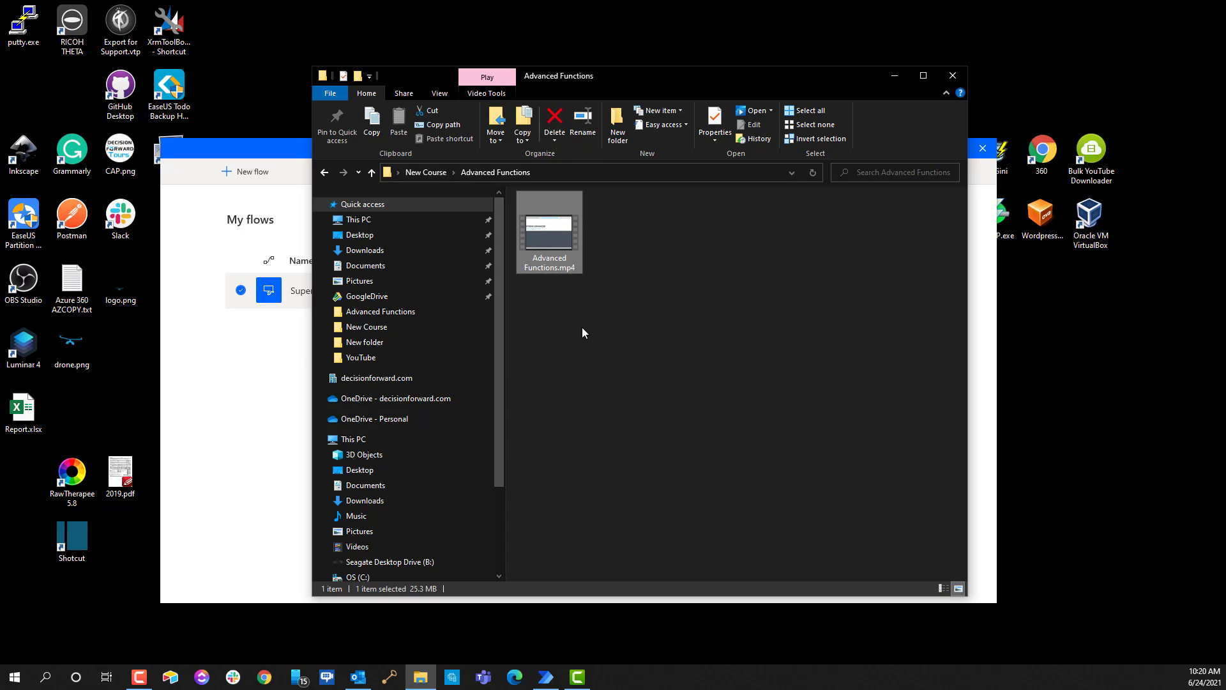
pyautogui.click(424, 172)
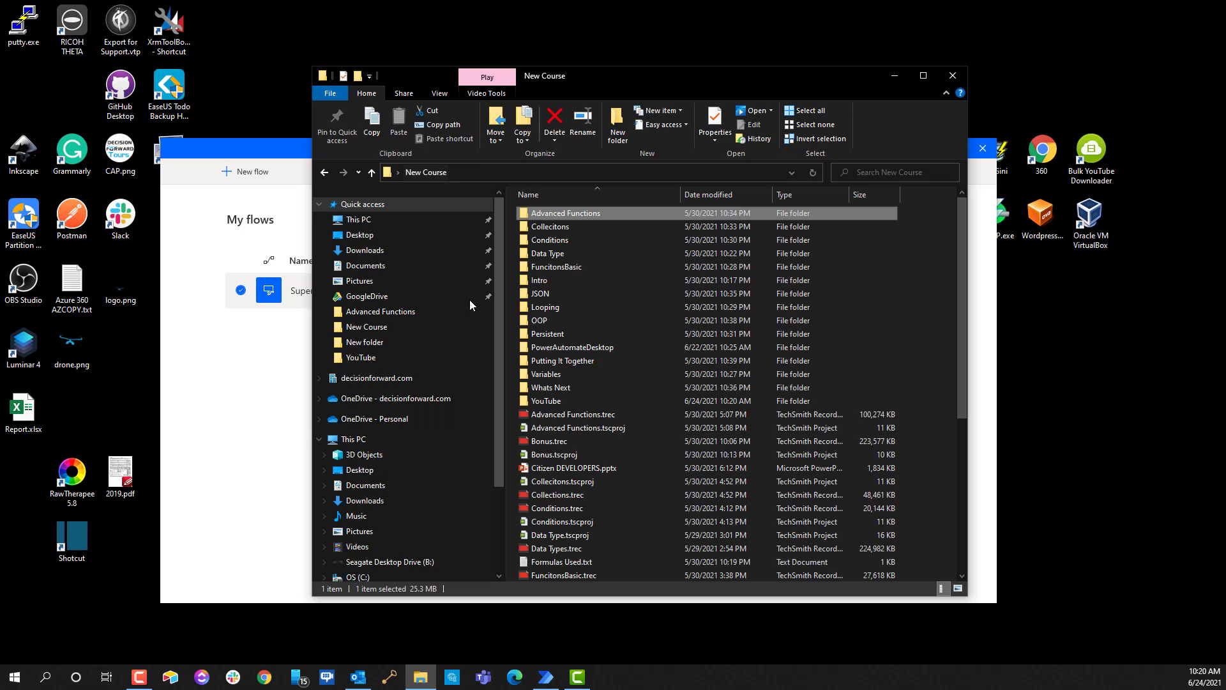
pyautogui.doubleClick(546, 401)
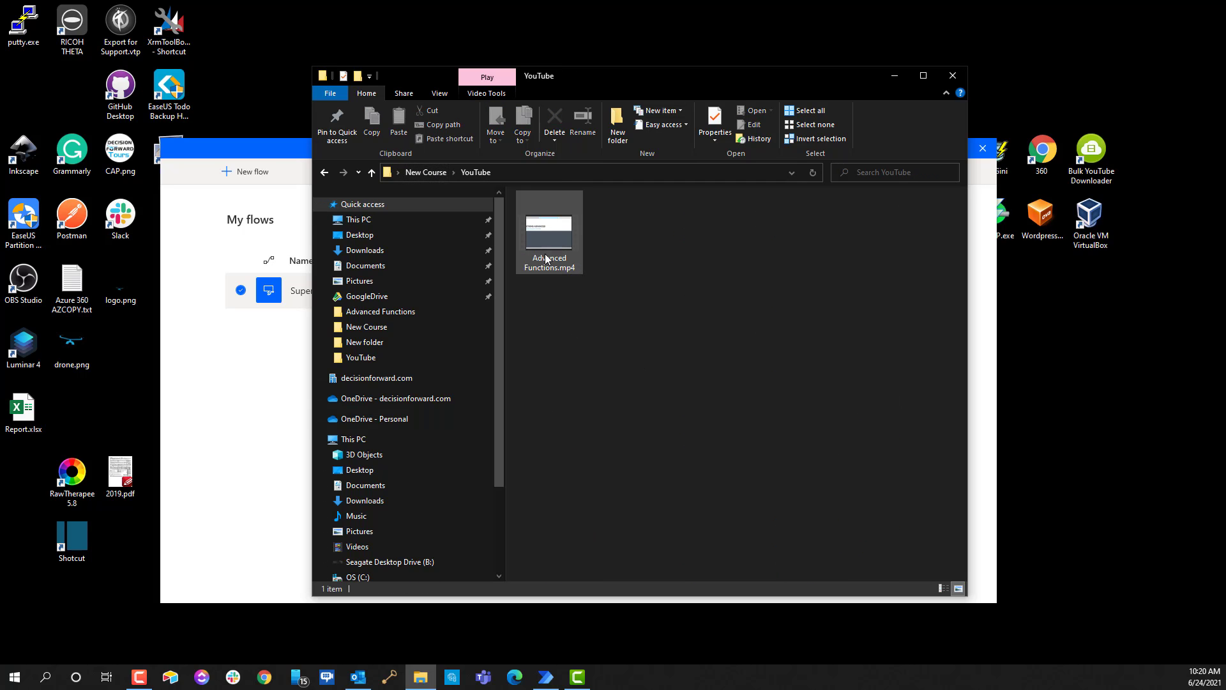
# - Copy Collecitons.mp4 into the YouTube folder, which then holds both videos
pyautogui.click(425, 172)
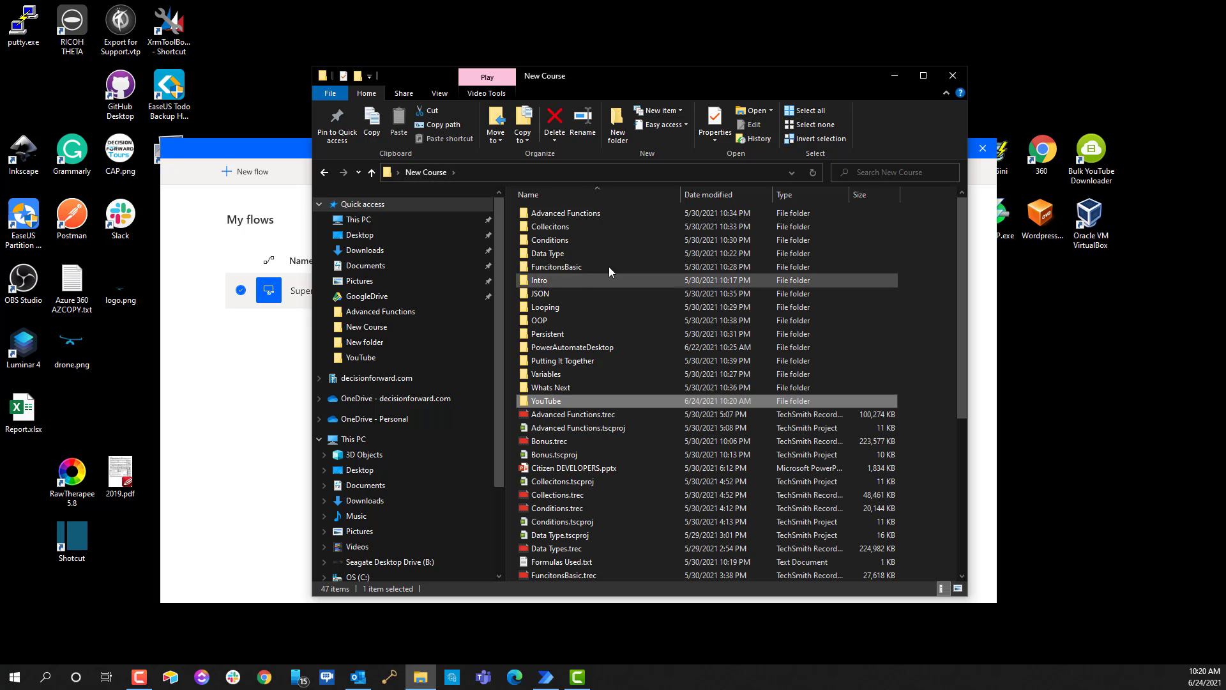
pyautogui.doubleClick(593, 229)
pyautogui.click(568, 248)
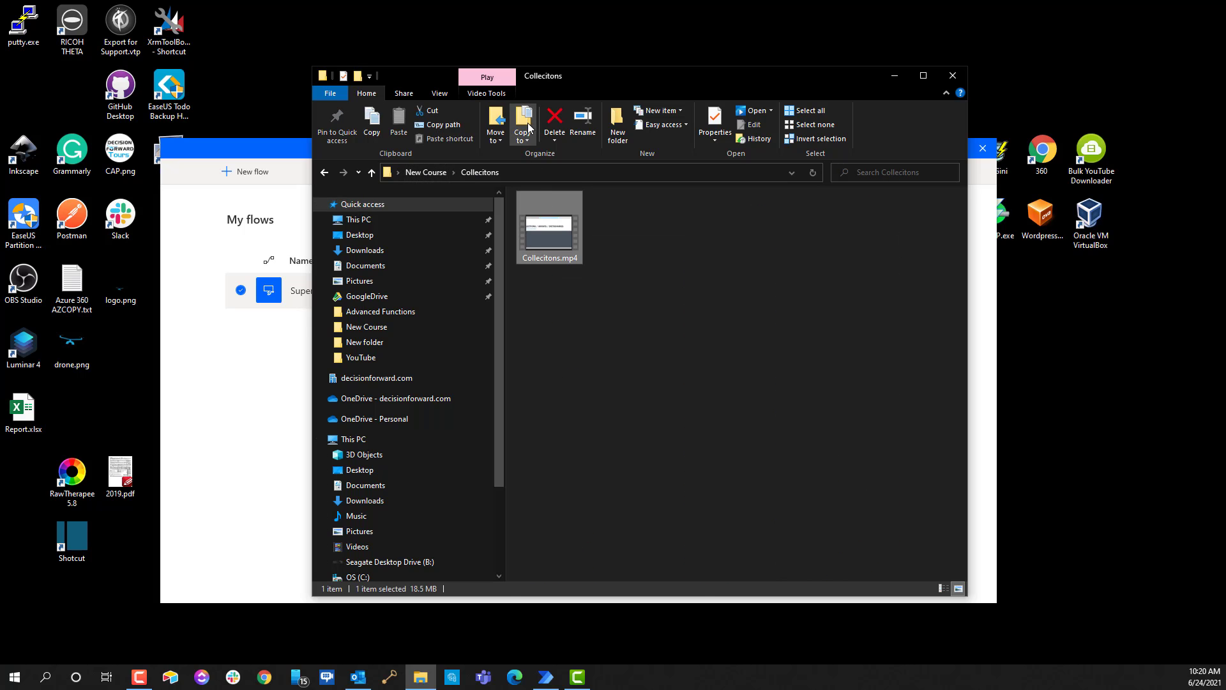
pyautogui.click(523, 131)
pyautogui.click(557, 651)
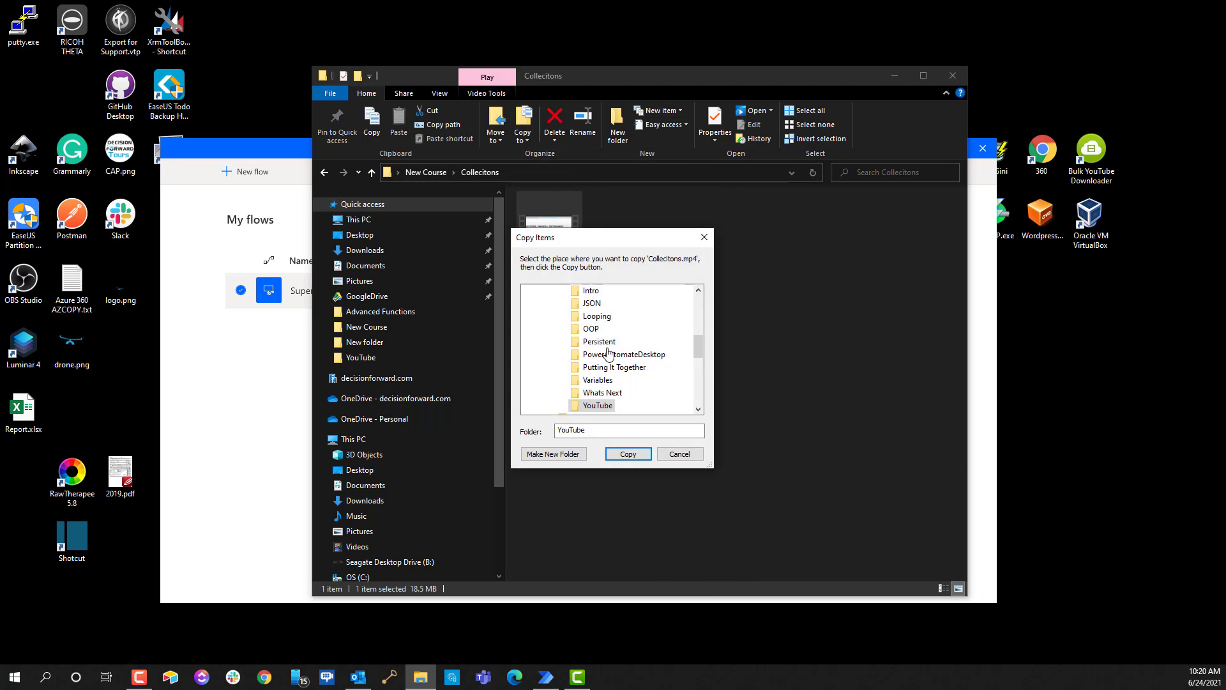
pyautogui.click(627, 454)
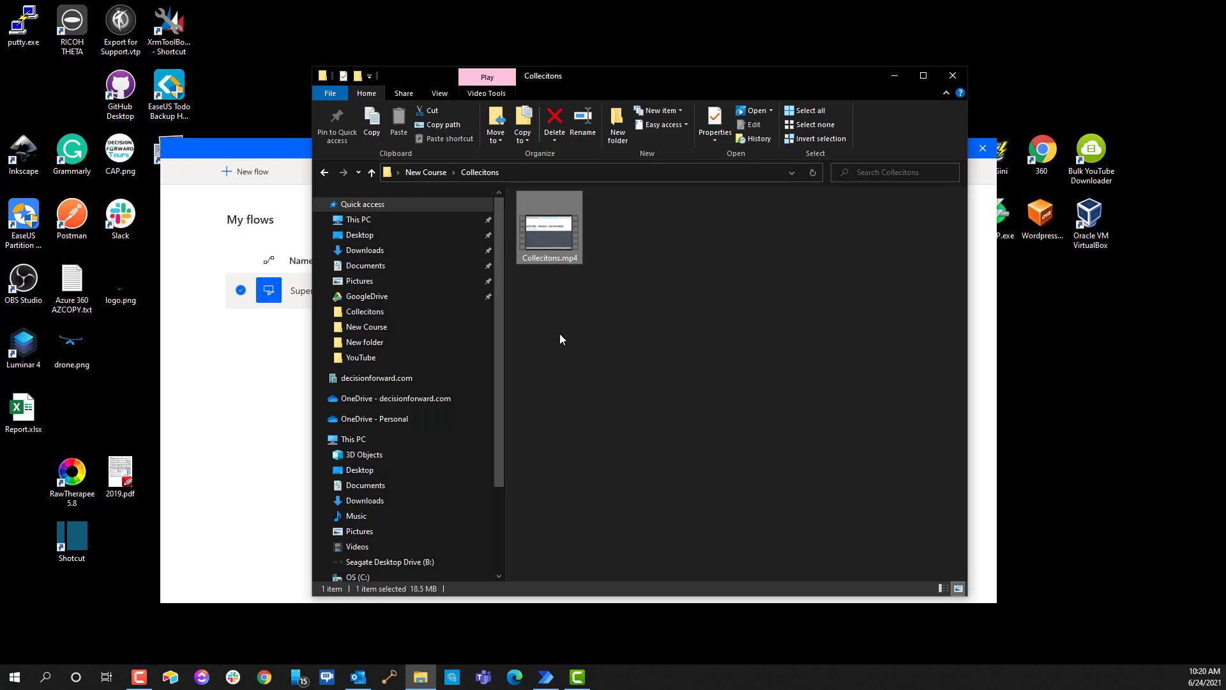
pyautogui.click(427, 173)
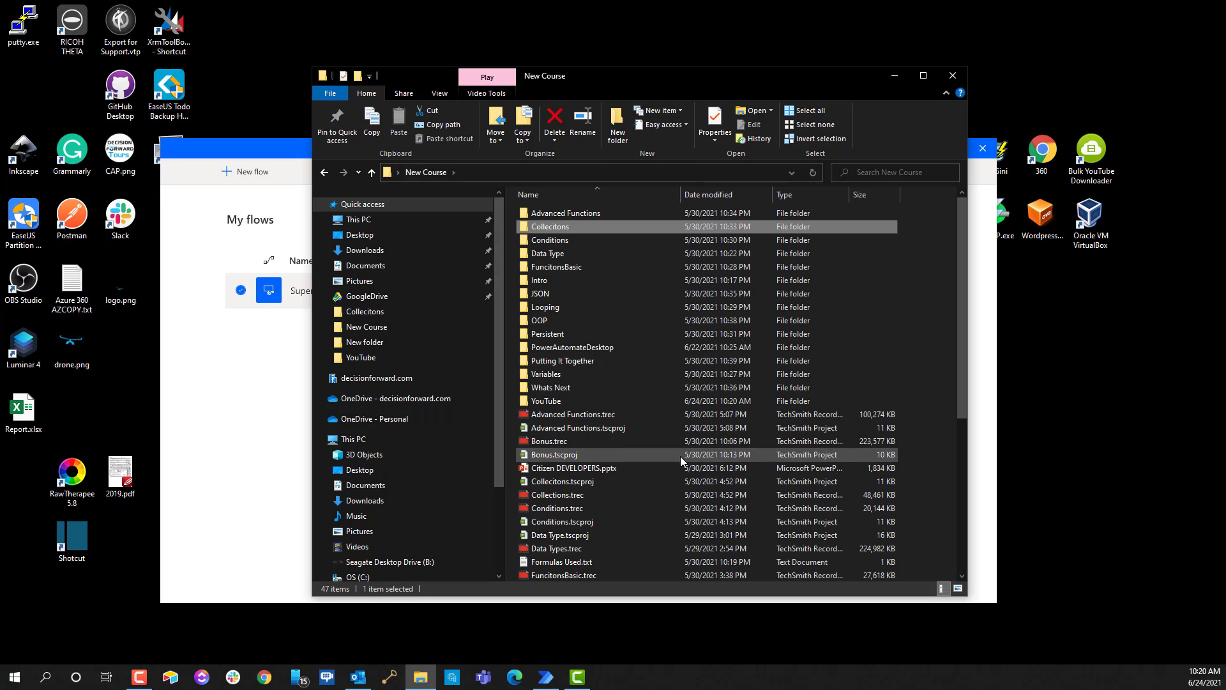
pyautogui.doubleClick(580, 402)
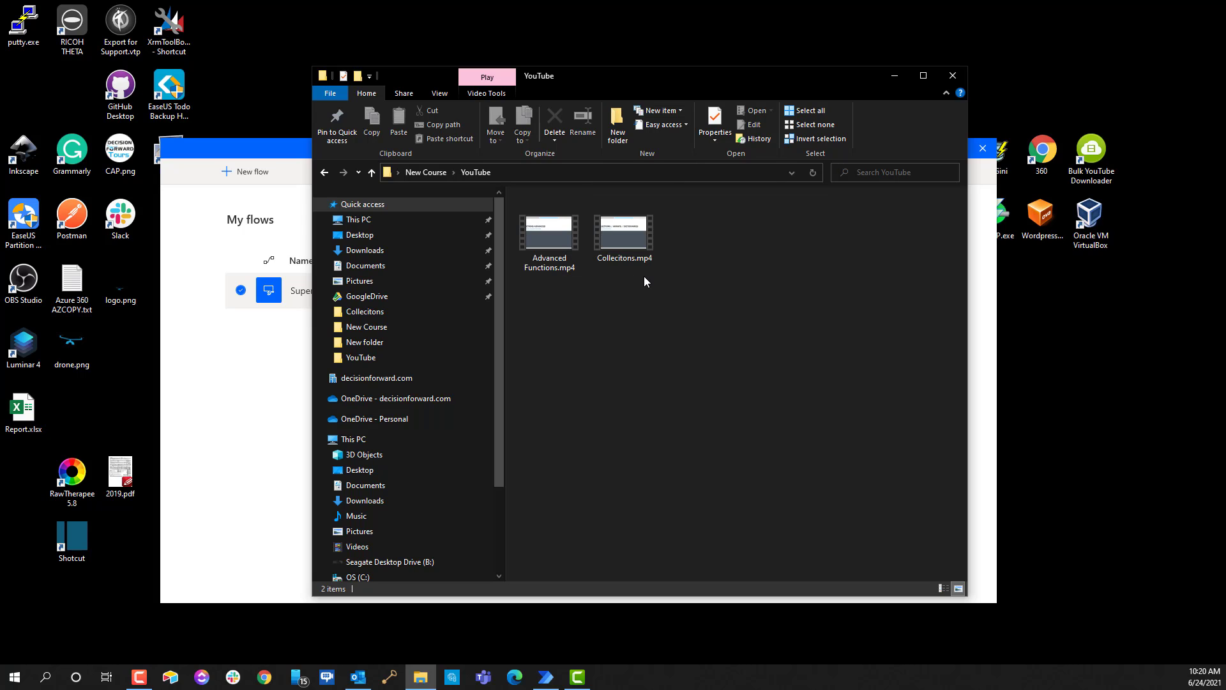
# - Confirm the original Advanced Functions.mp4 is still in its course folder
pyautogui.click(539, 267)
pyautogui.click(433, 177)
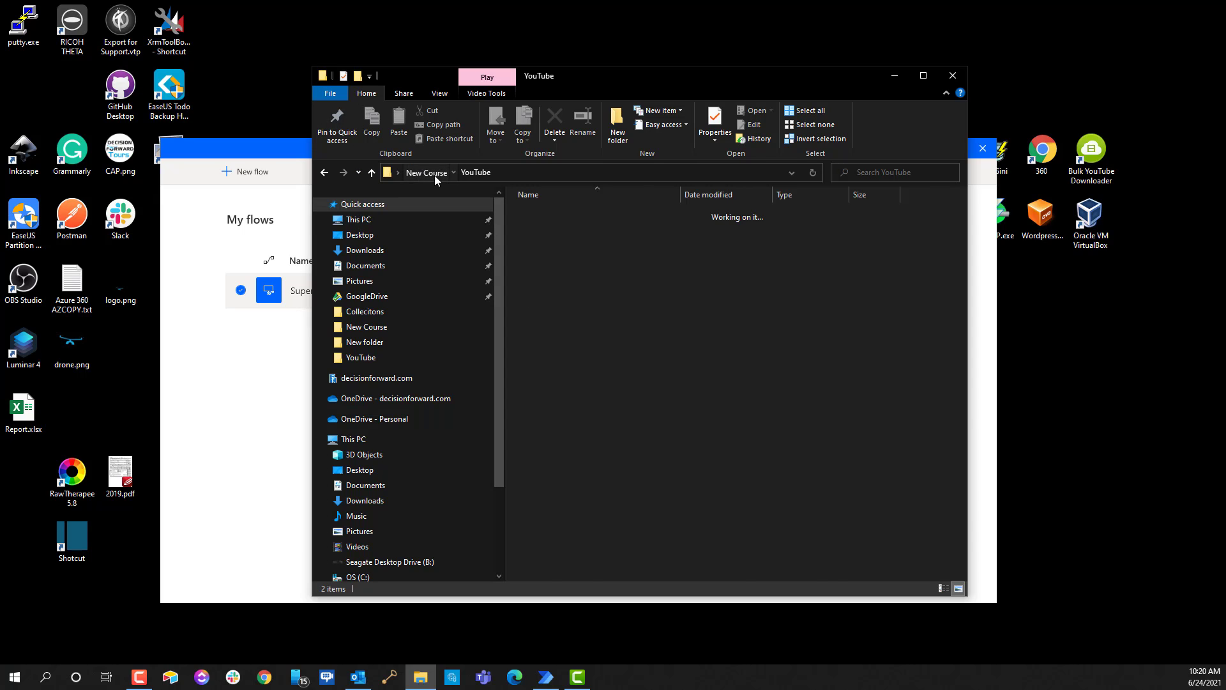
pyautogui.doubleClick(576, 216)
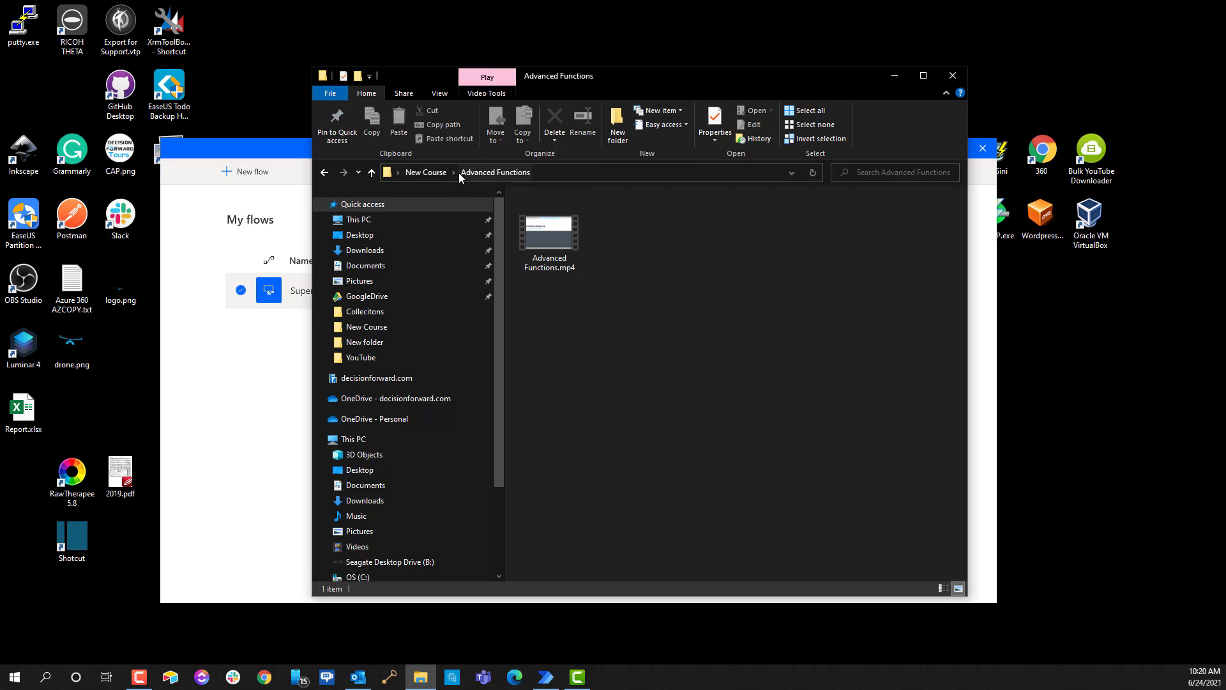
# - Delete both videos from the YouTube folder and return to Power Automate Desktop
pyautogui.click(442, 173)
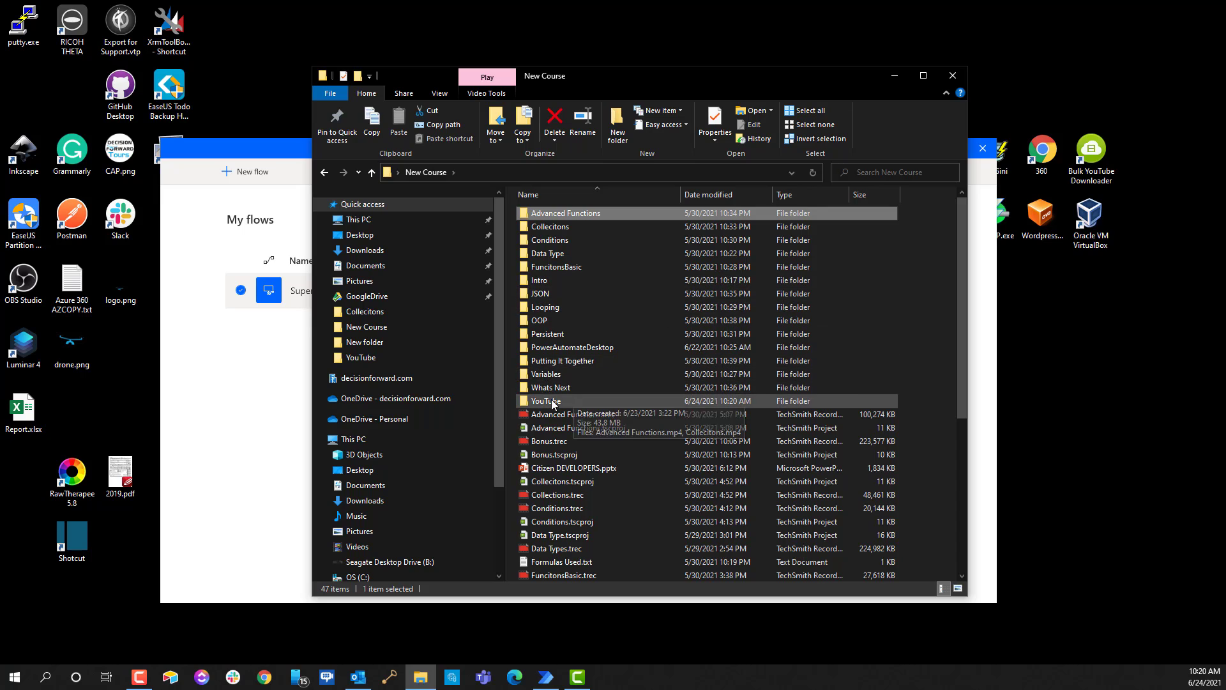
pyautogui.doubleClick(548, 400)
pyautogui.hotkey('ctrl', 'a')
pyautogui.press('Delete')
pyautogui.click(287, 401)
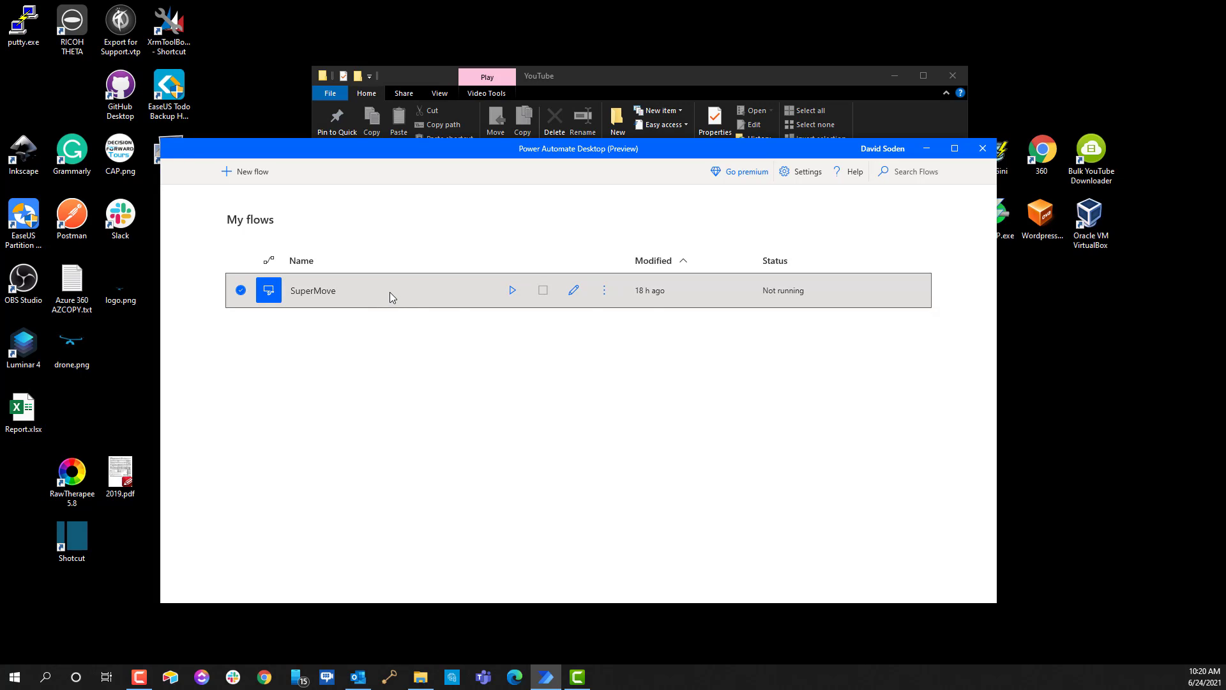
pyautogui.click(574, 291)
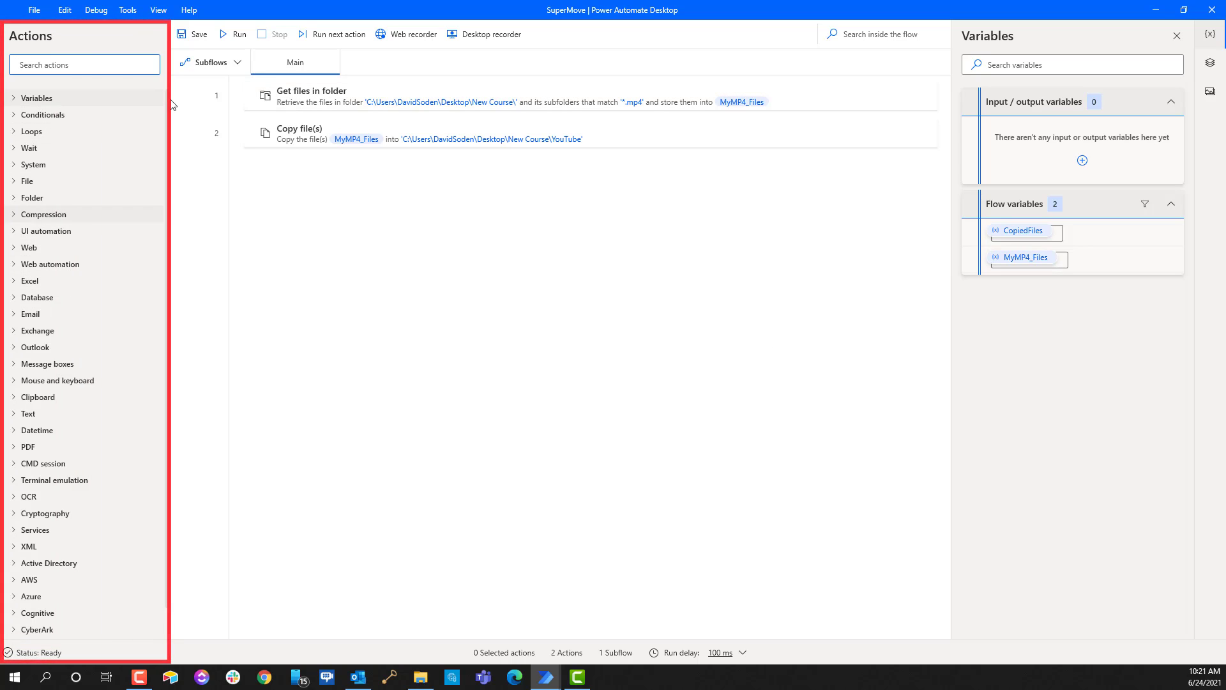
pyautogui.click(16, 199)
pyautogui.click(15, 182)
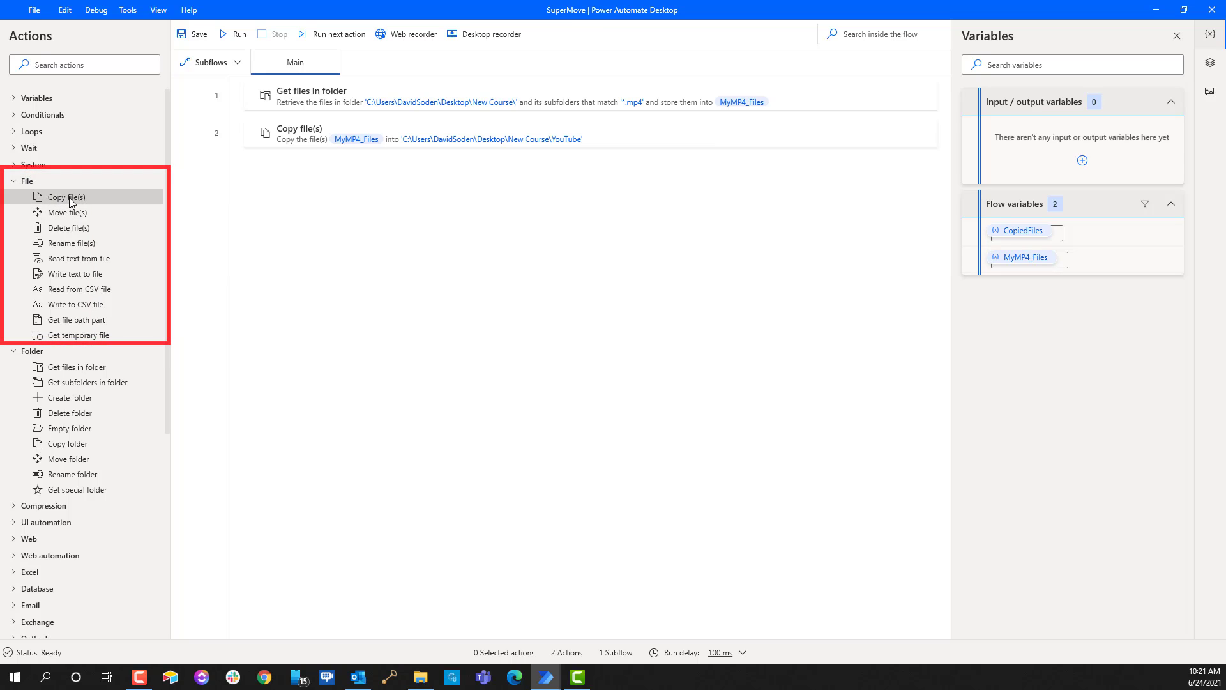
pyautogui.click(307, 137)
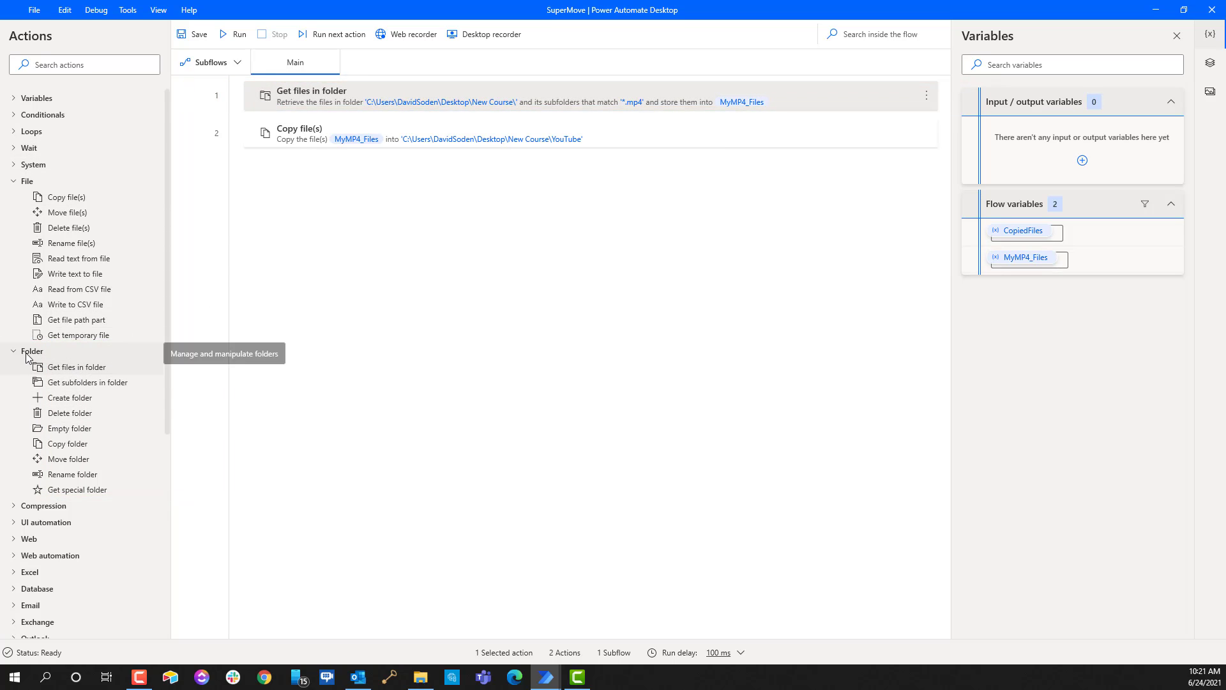
pyautogui.doubleClick(842, 89)
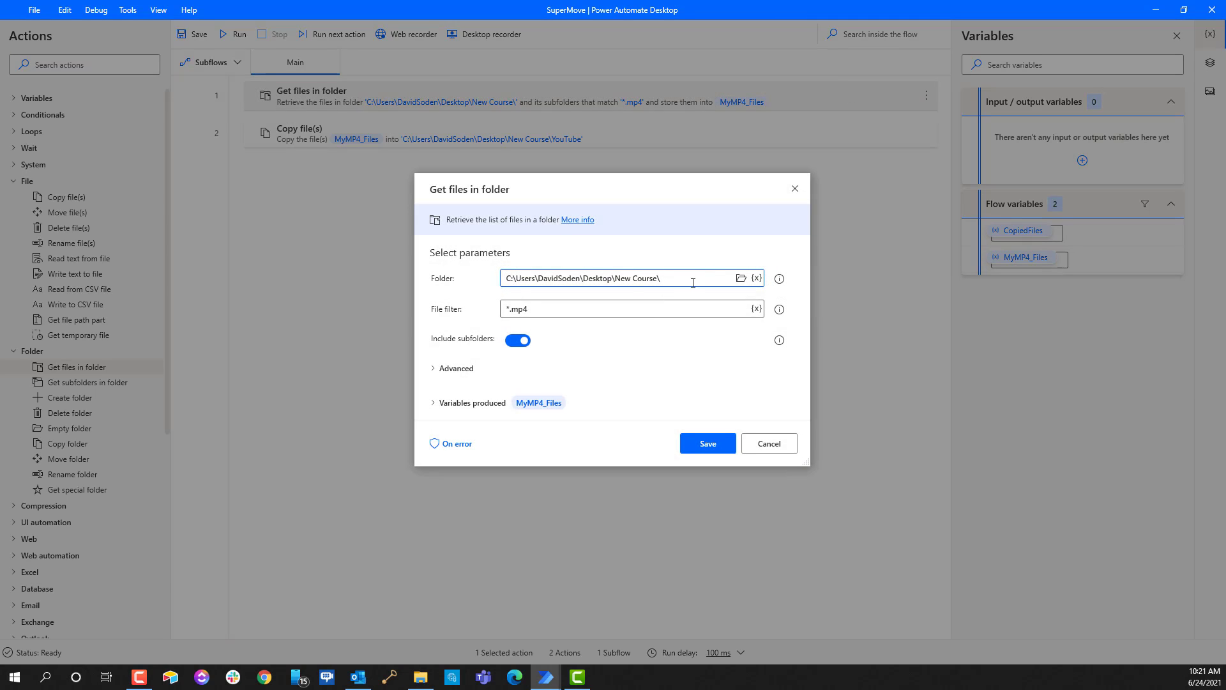
pyautogui.moveTo(686, 278); pyautogui.dragTo(419, 285)
pyautogui.doubleClick(642, 279)
pyautogui.moveTo(621, 279); pyautogui.dragTo(651, 282)
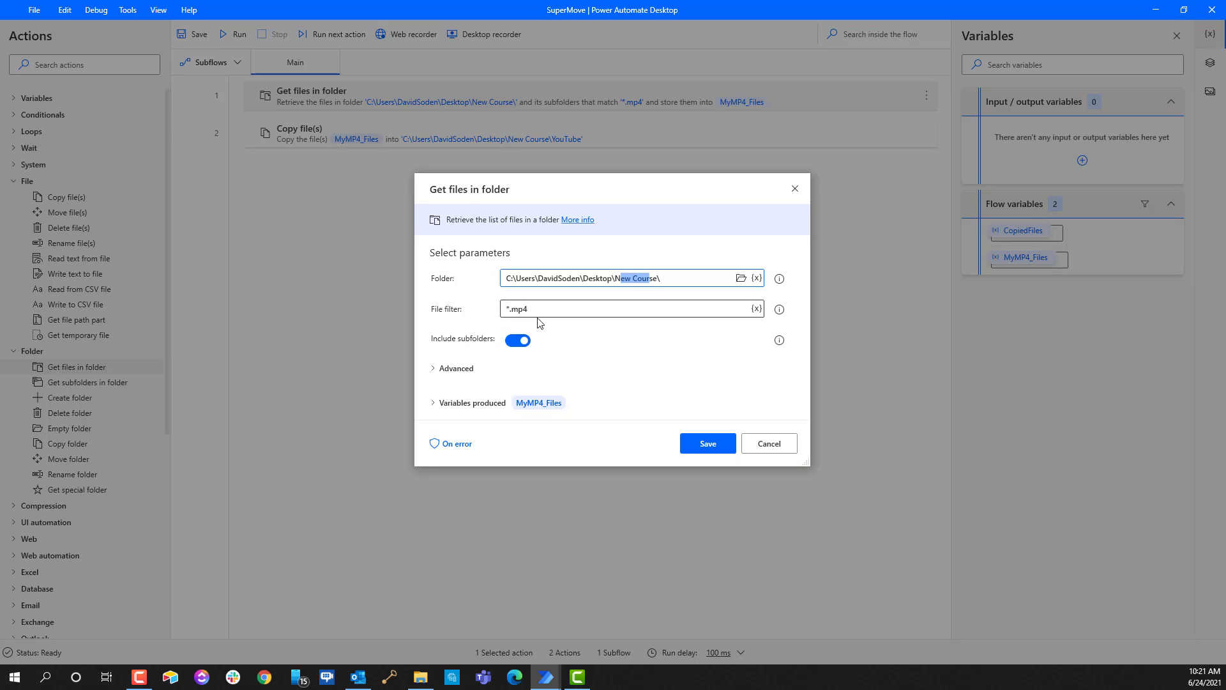
pyautogui.moveTo(544, 312)
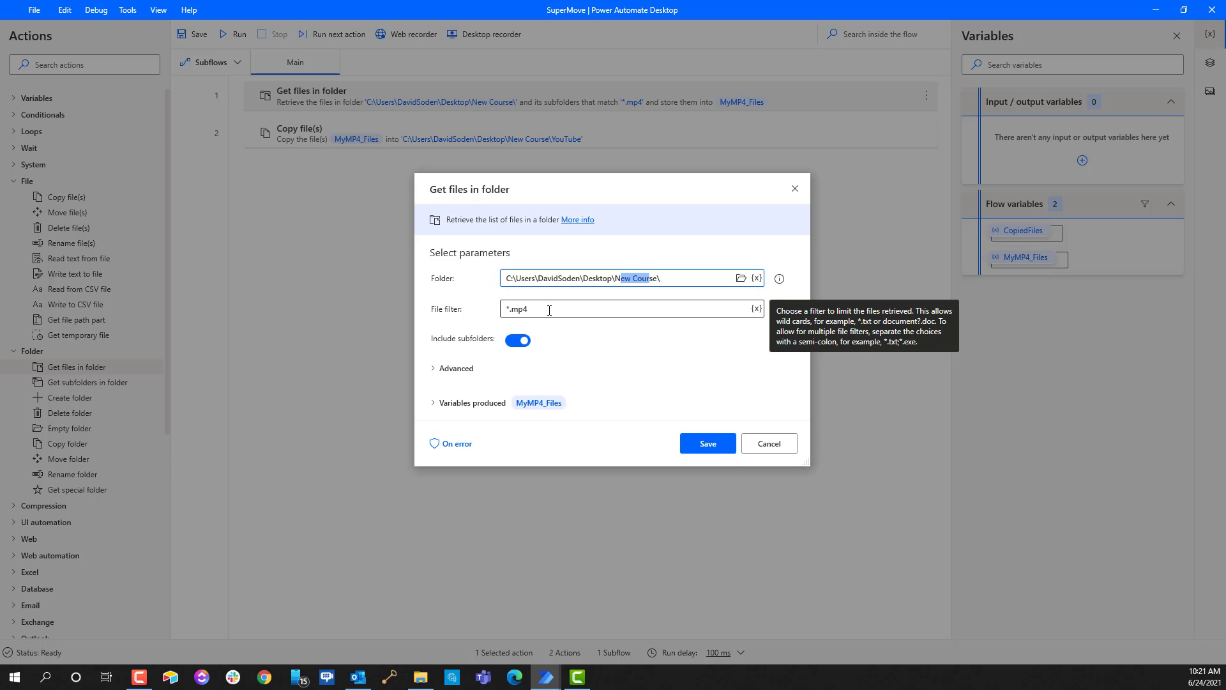
pyautogui.tripleClick(549, 310)
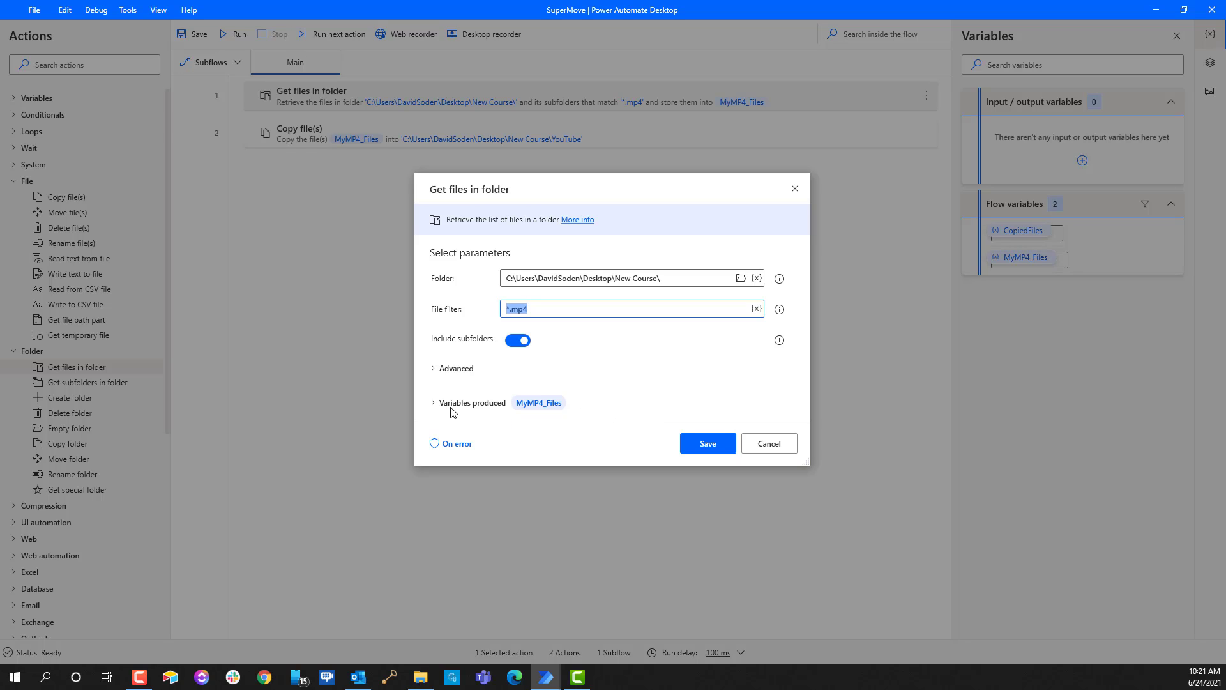
pyautogui.moveTo(535, 403)
pyautogui.click(769, 443)
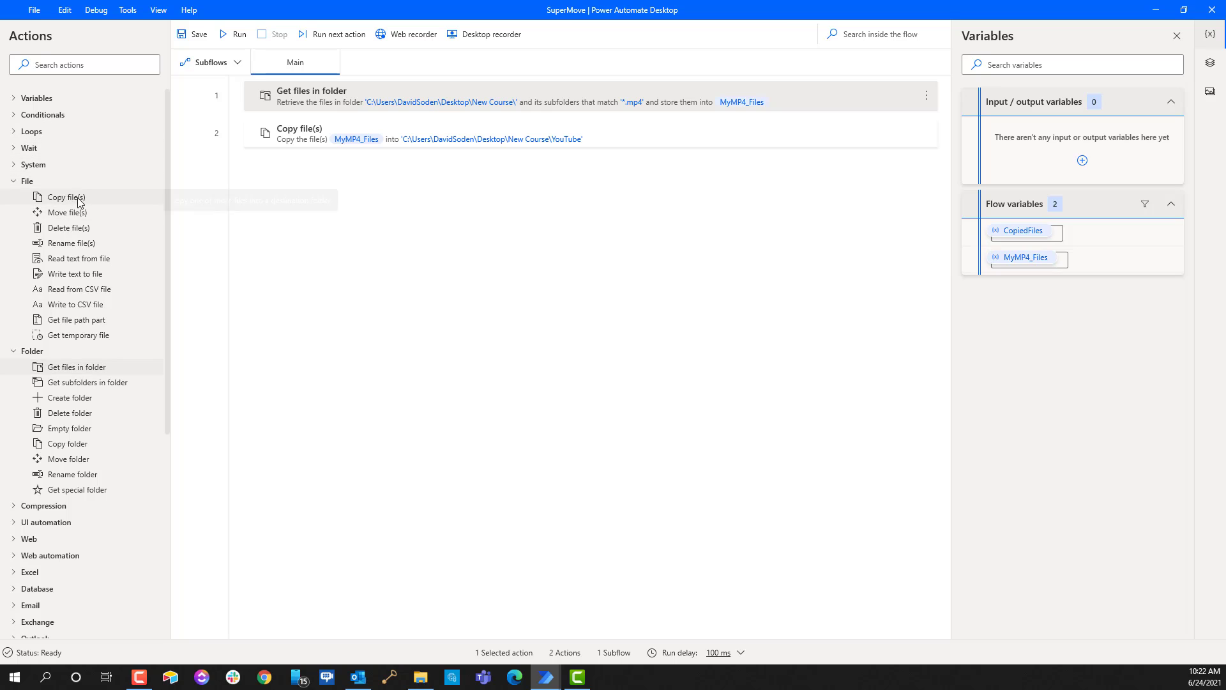
# - Review the Copy file(s) settings: files %MyMP4_Files% and the destination folder path
pyautogui.doubleClick(646, 134)
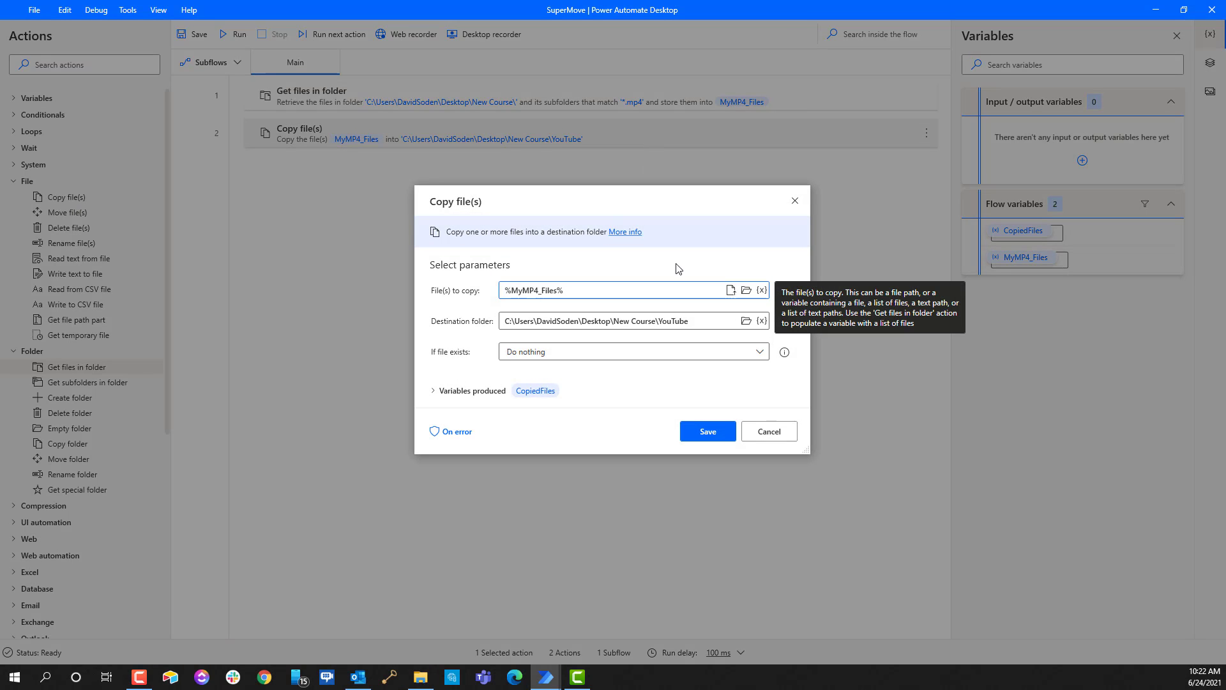
pyautogui.click(782, 434)
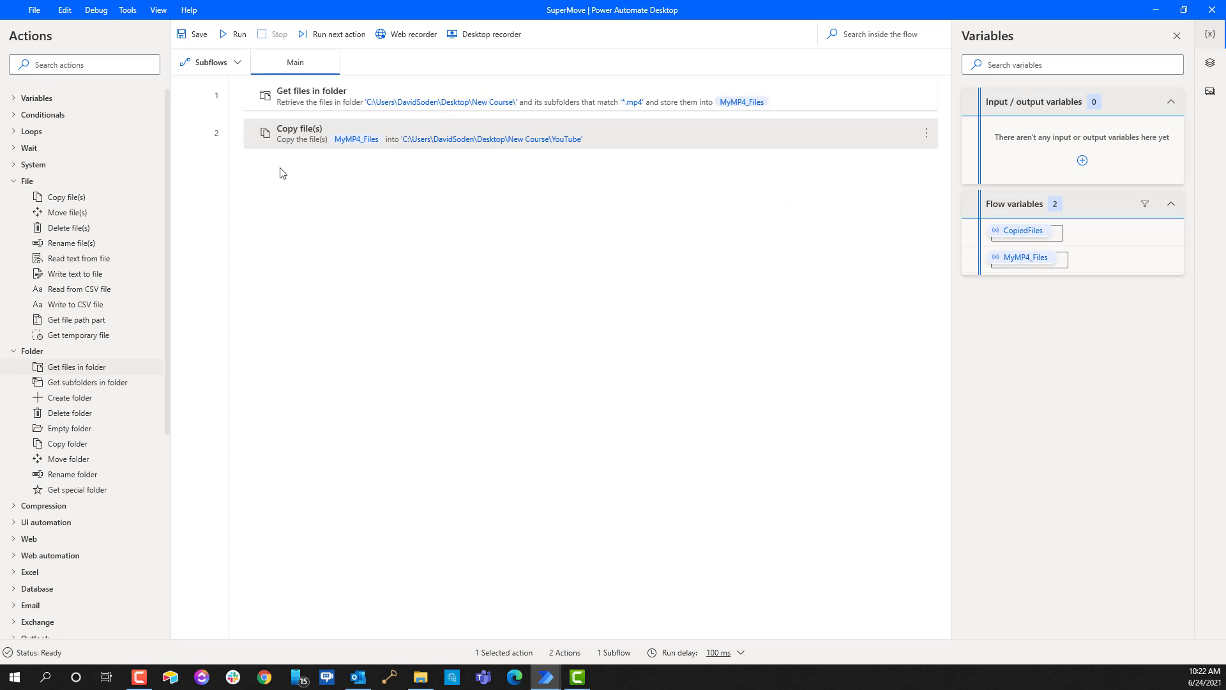
pyautogui.doubleClick(710, 137)
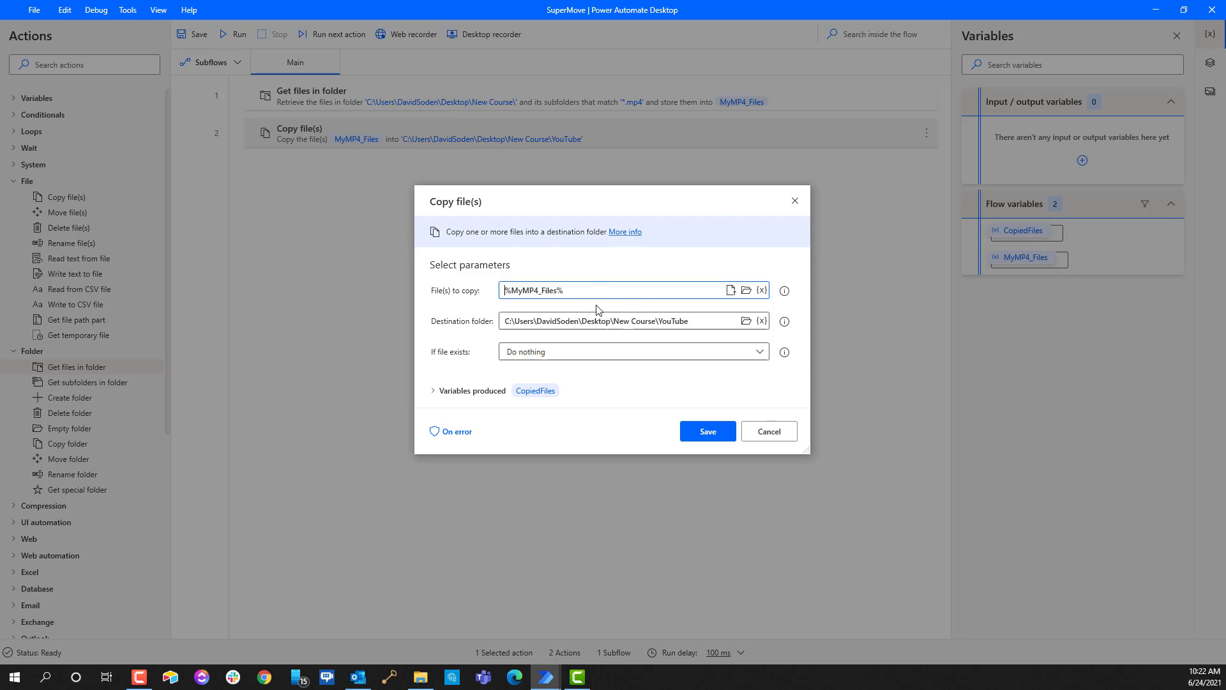
pyautogui.tripleClick(517, 289)
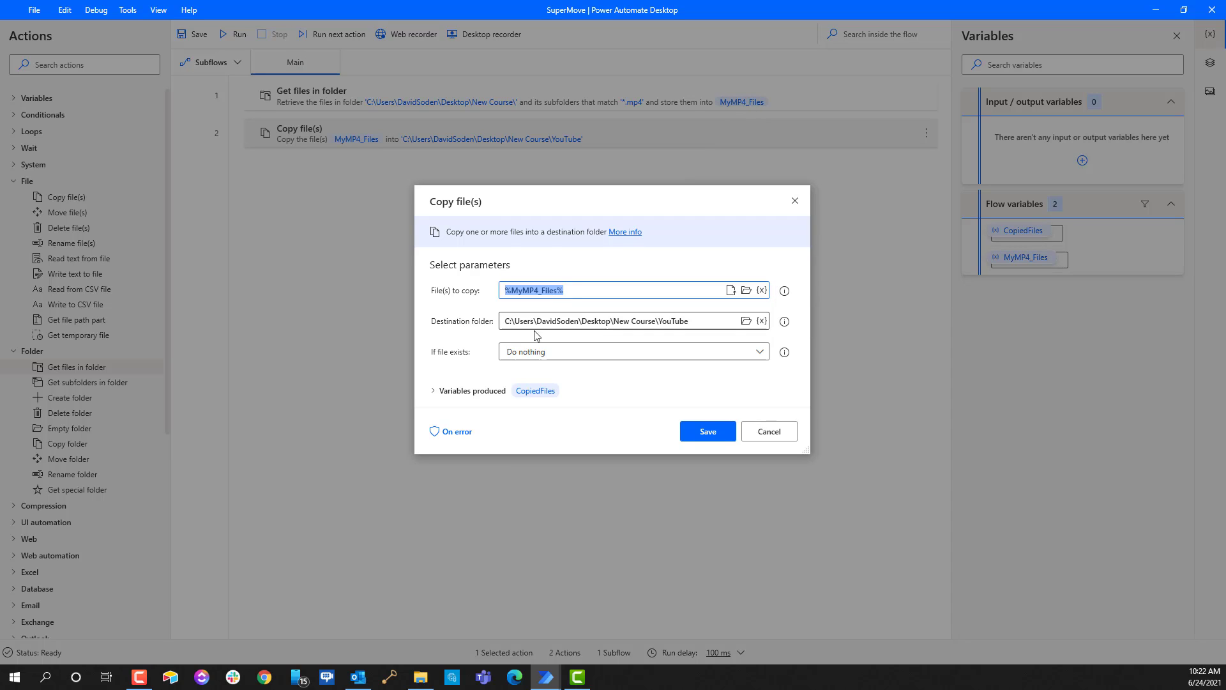
pyautogui.click(680, 321)
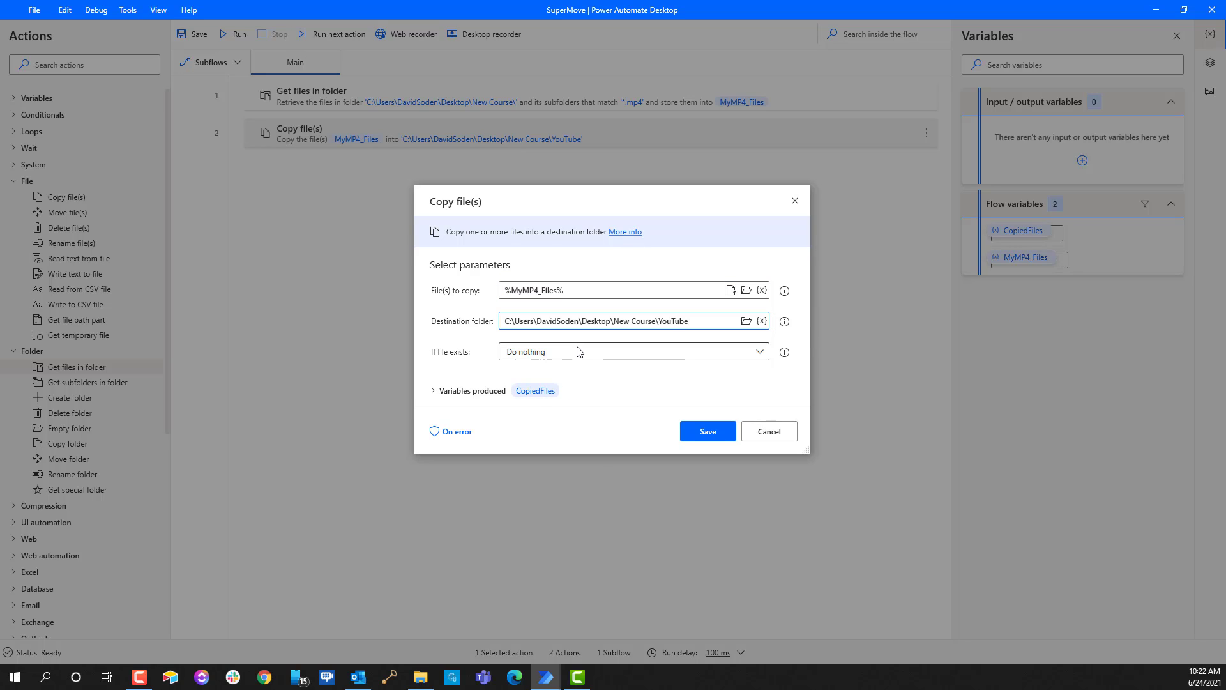
# - Close the settings unchanged, exit the designer, and run the SuperMove flow
pyautogui.click(774, 433)
pyautogui.click(1211, 9)
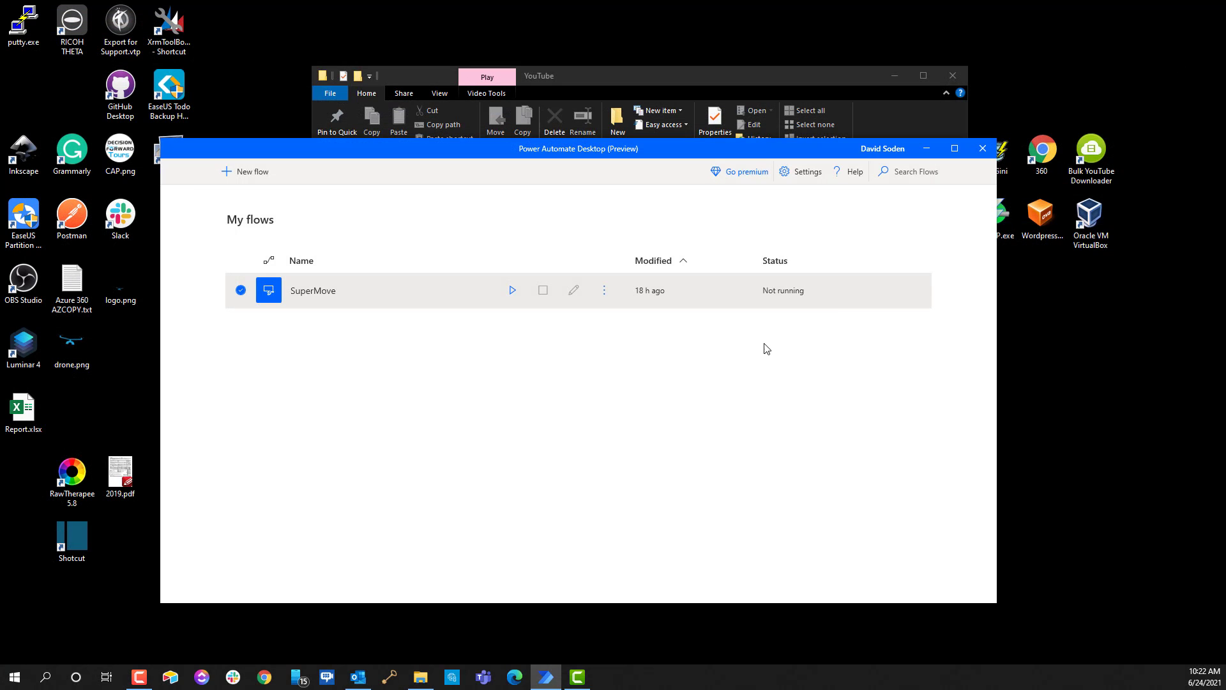
pyautogui.click(512, 291)
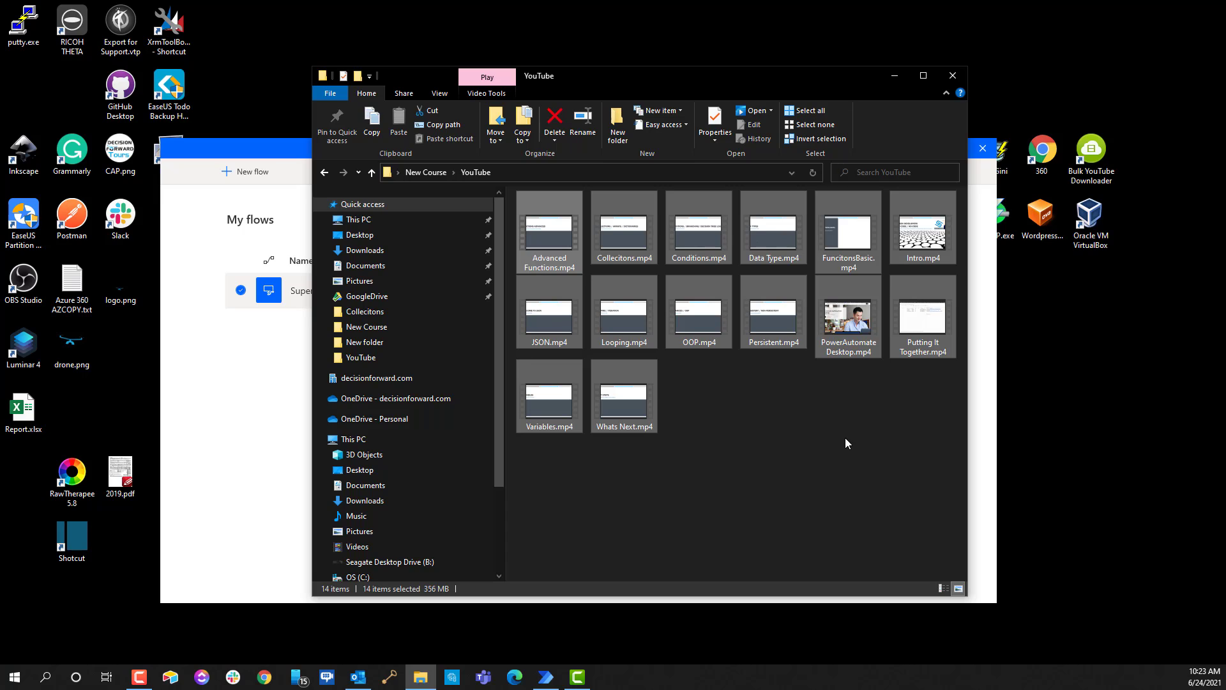
# - Drag the Power Automate Desktop console down and right, revealing the YouTube folder's files
pyautogui.click(260, 438)
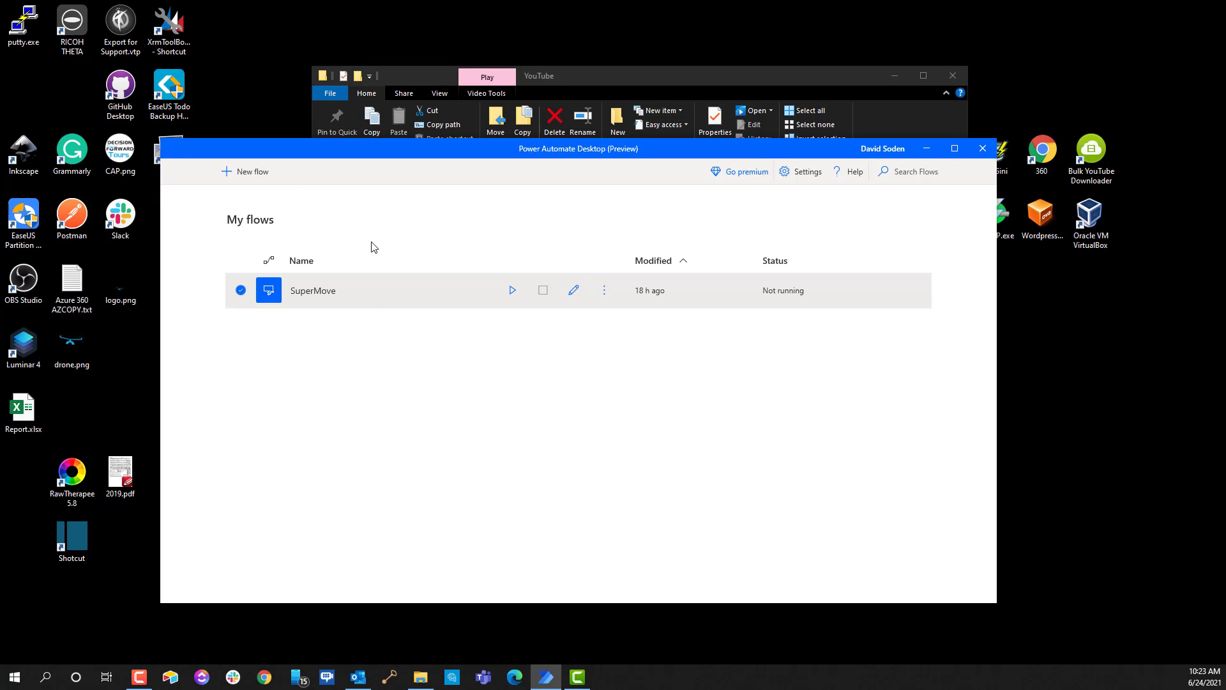
pyautogui.moveTo(773, 150); pyautogui.dragTo(810, 247)
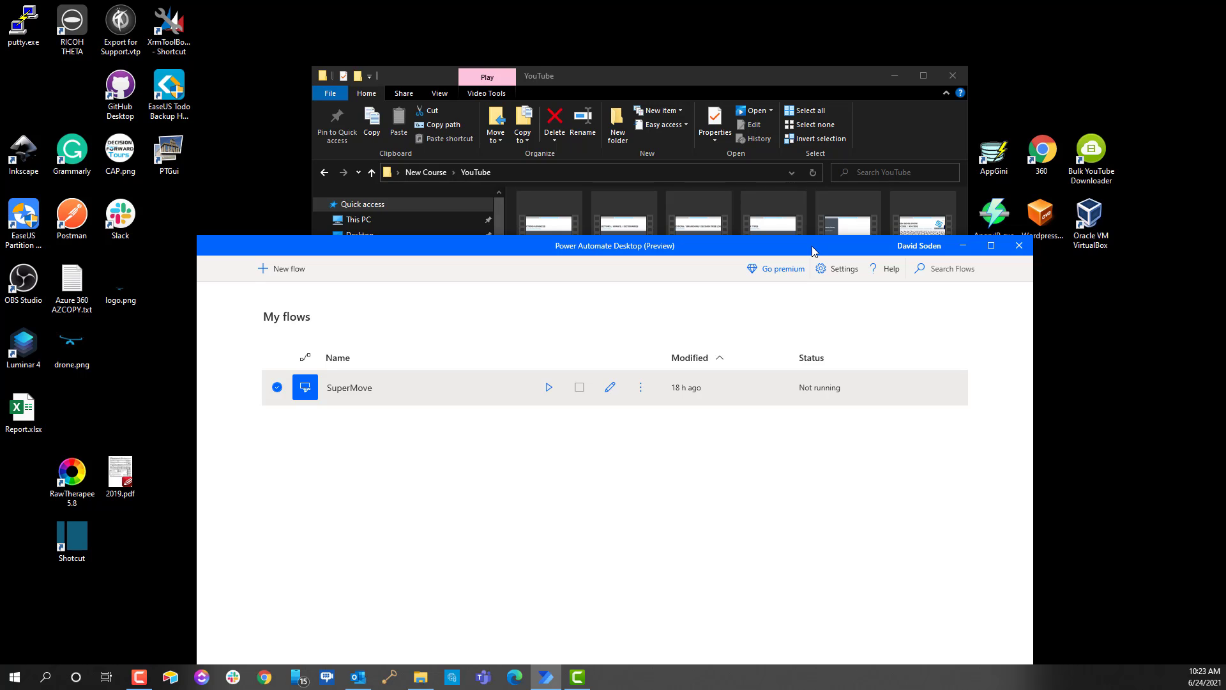
# - Create a new text document in the YouTube folder
pyautogui.click(785, 76)
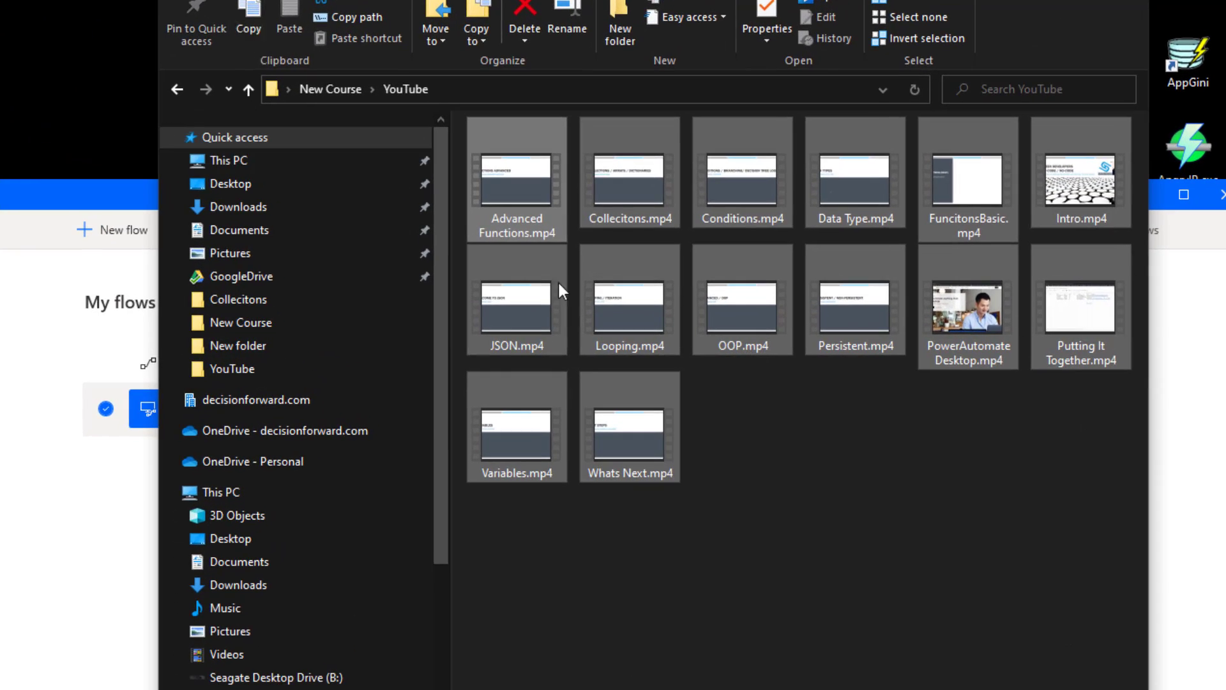
pyautogui.rightClick(853, 511)
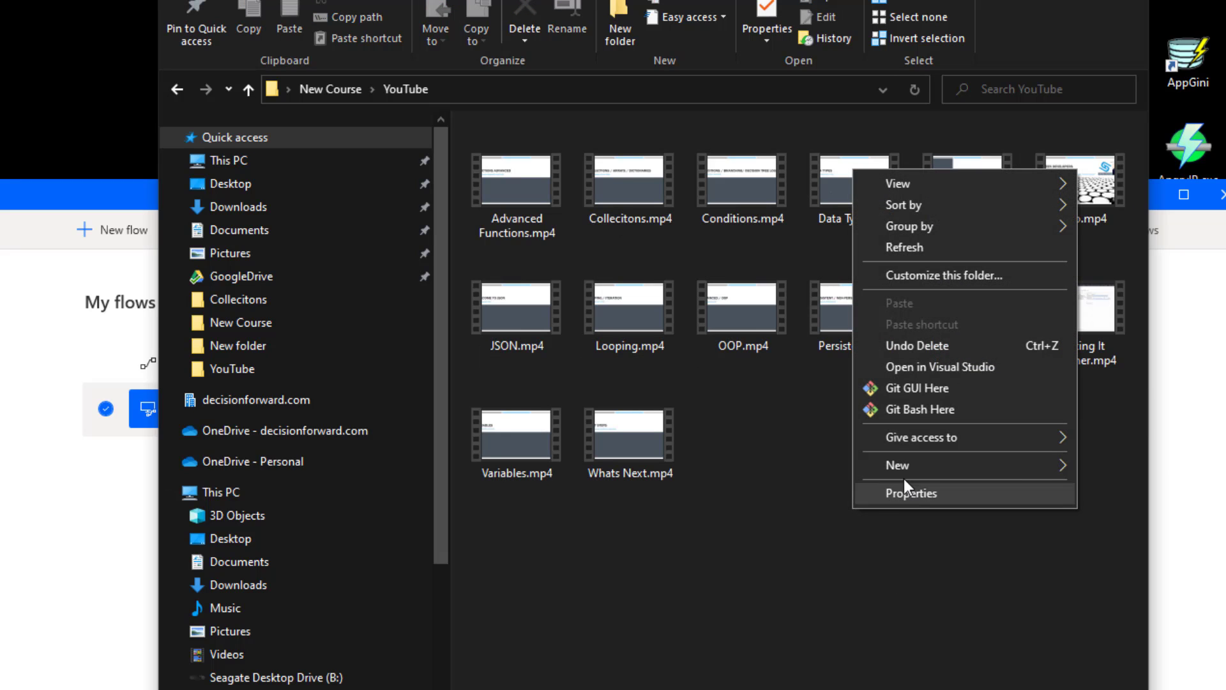
pyautogui.moveTo(896, 471)
pyautogui.click(1143, 687)
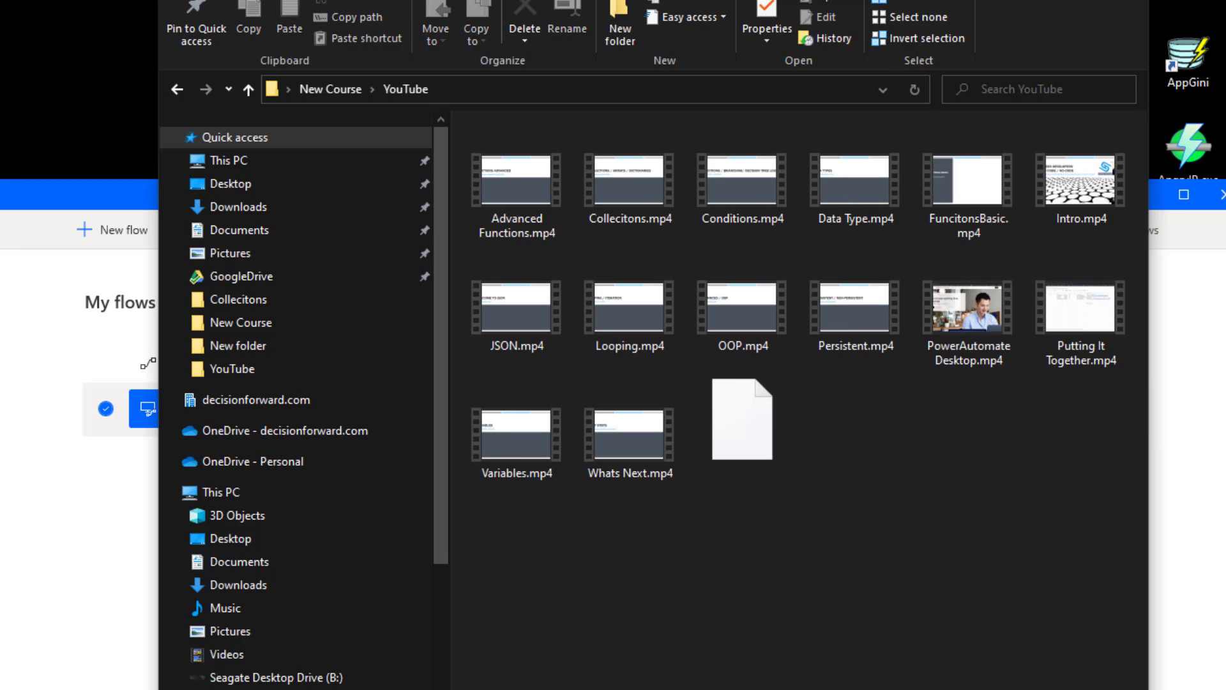
# - Rename the document to Img001.jpg, then delete that test file
pyautogui.write('Imag')
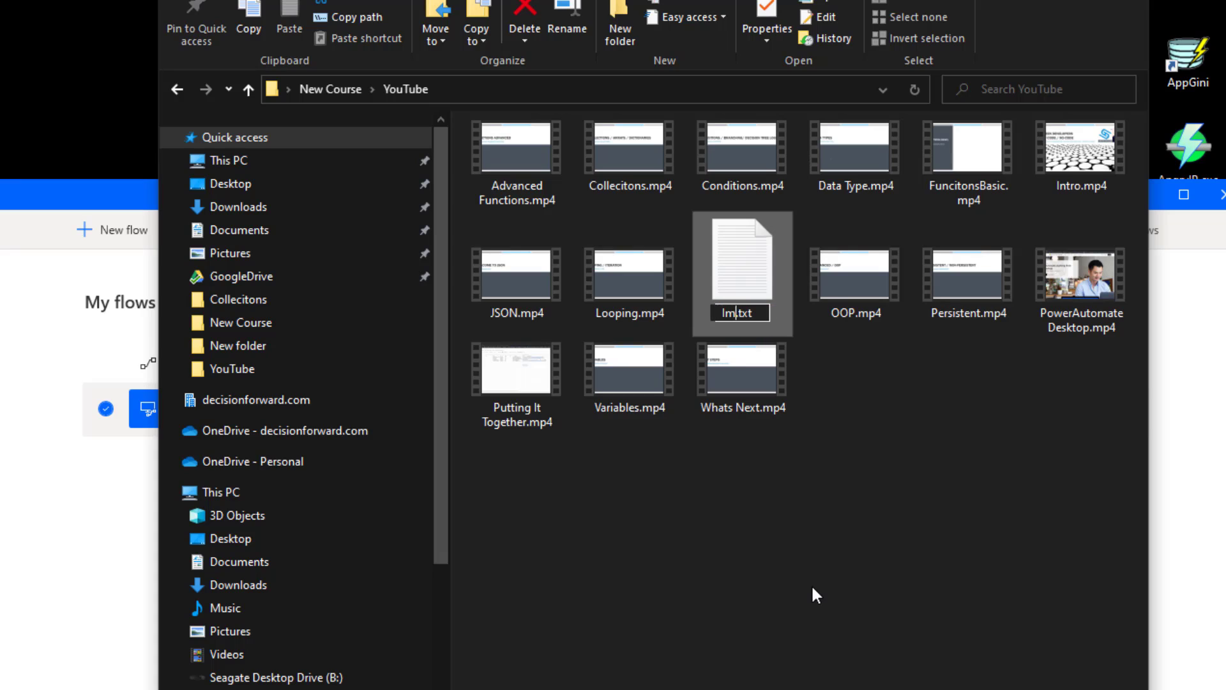
pyautogui.press('BackSpace')
pyautogui.press('BackSpace')
pyautogui.write('g')
pyautogui.write('001')
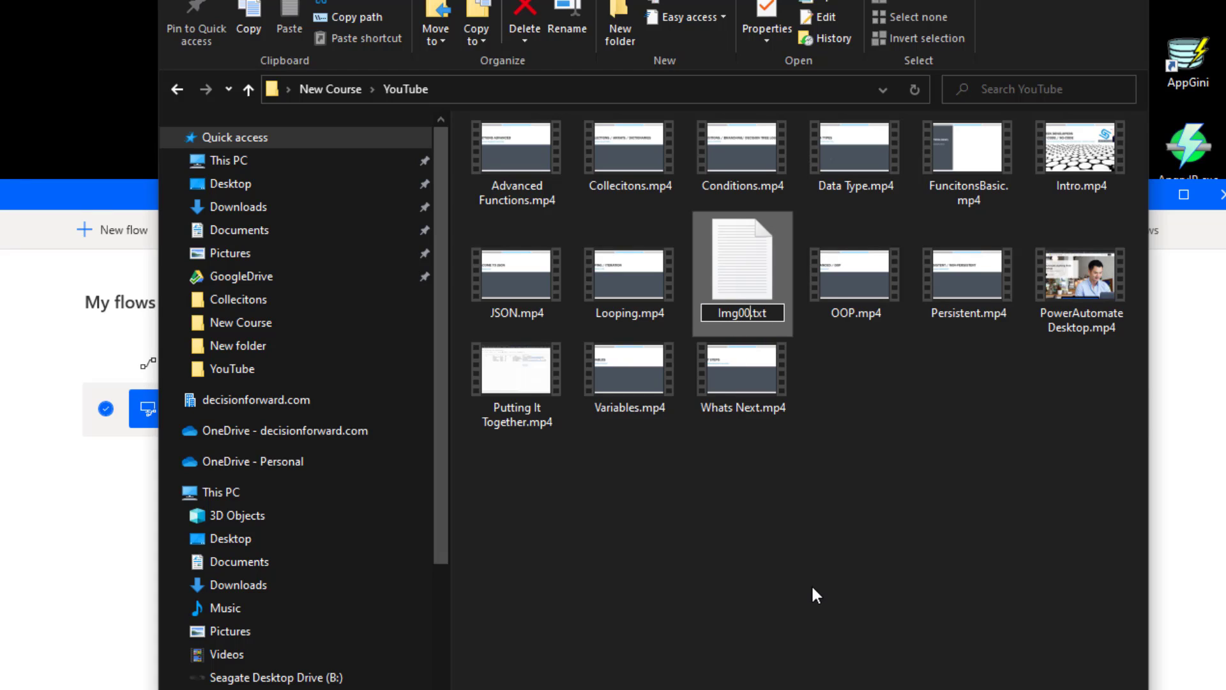
pyautogui.press('End')
pyautogui.press('BackSpace')
pyautogui.press('BackSpace')
pyautogui.press('BackSpace')
pyautogui.write('jpg')
pyautogui.press('Return')
pyautogui.press('Return')
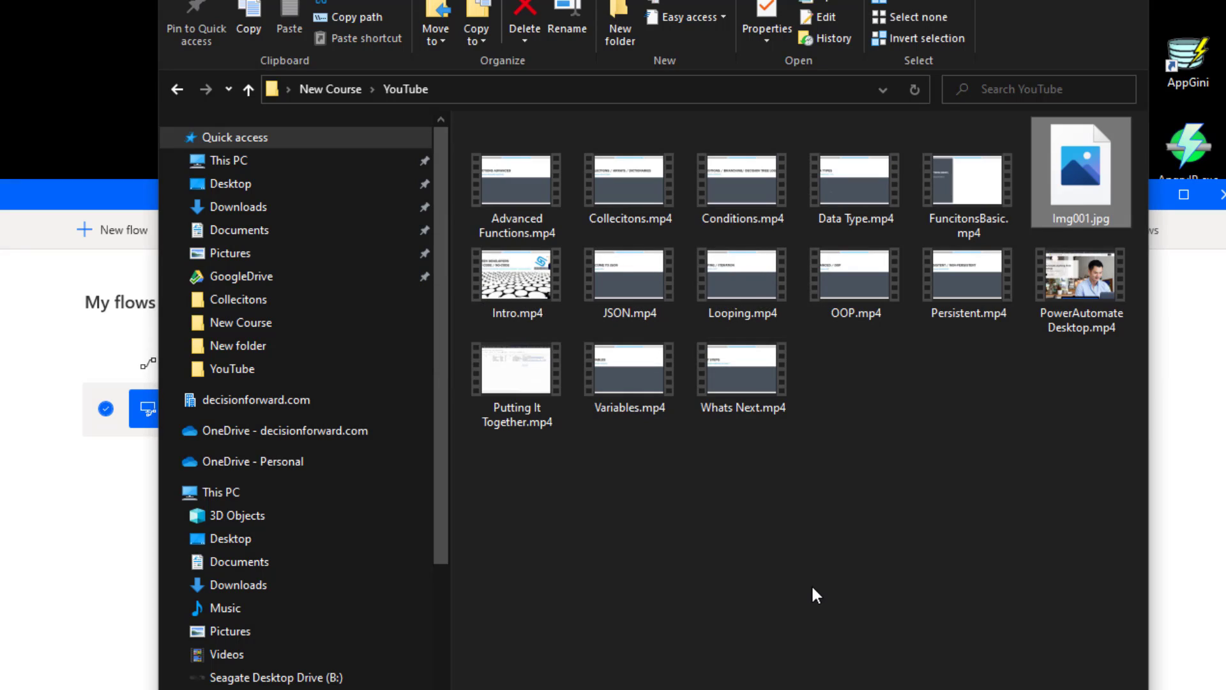
pyautogui.moveTo(1062, 198); pyautogui.dragTo(1051, 259)
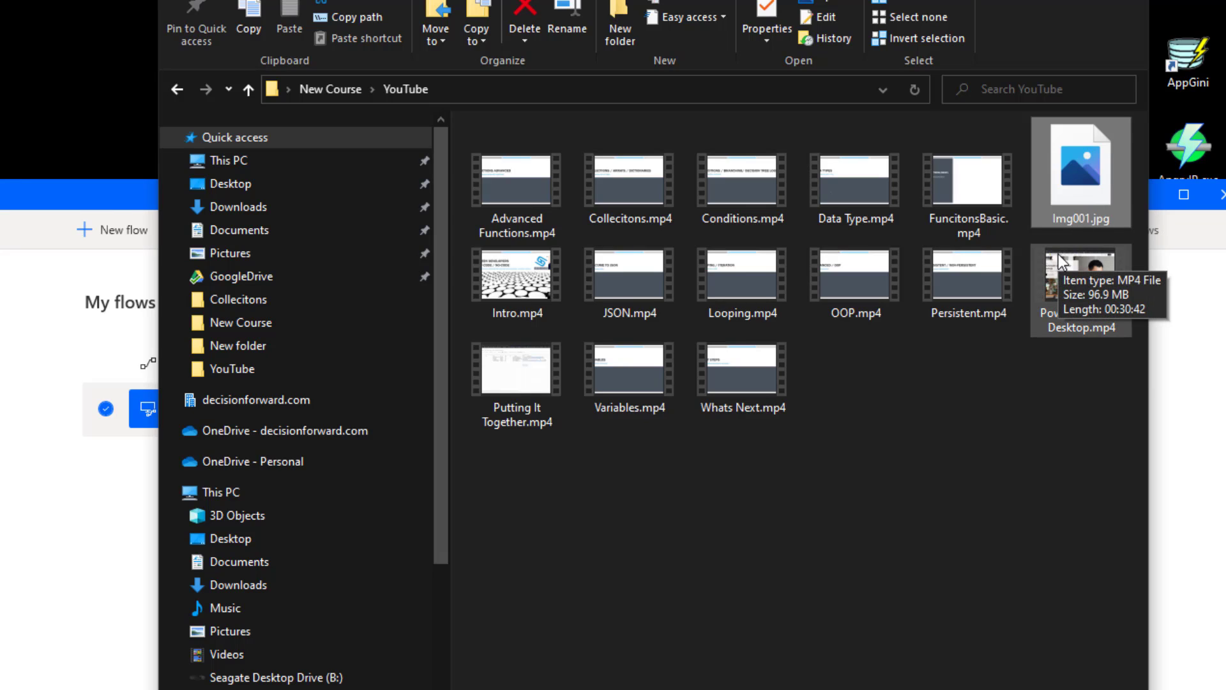
pyautogui.press('Delete')
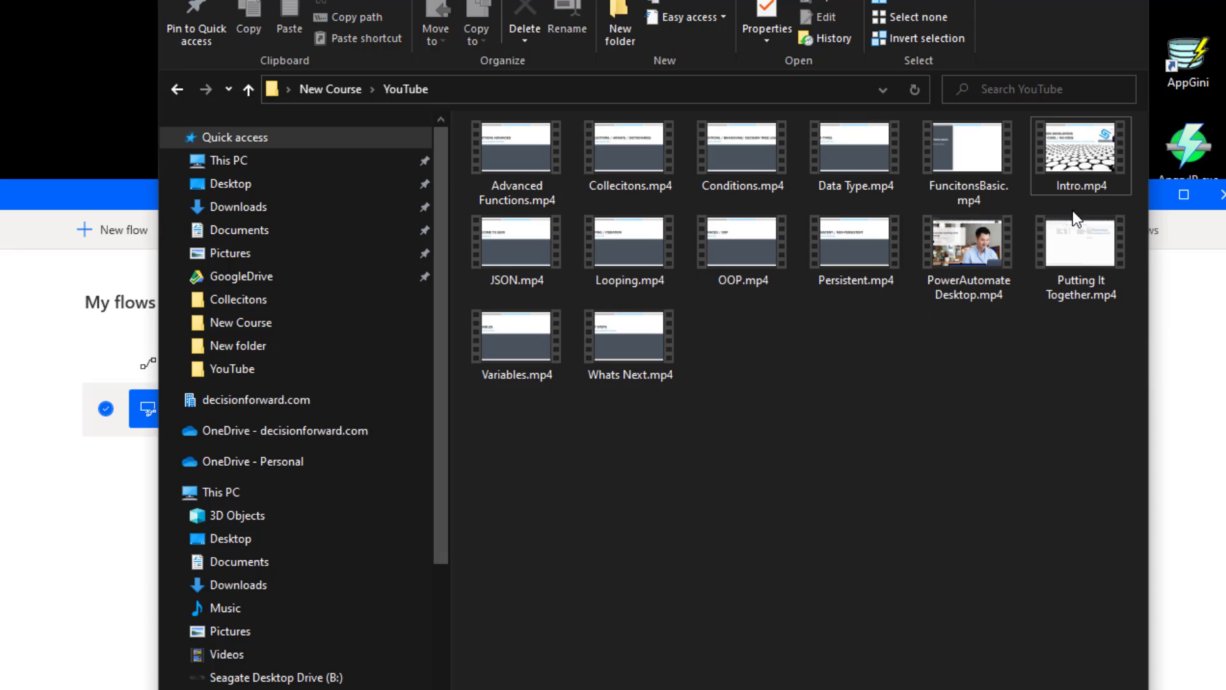
# - Bring Power Automate Desktop forward and reposition its flow list window
pyautogui.click(1213, 546)
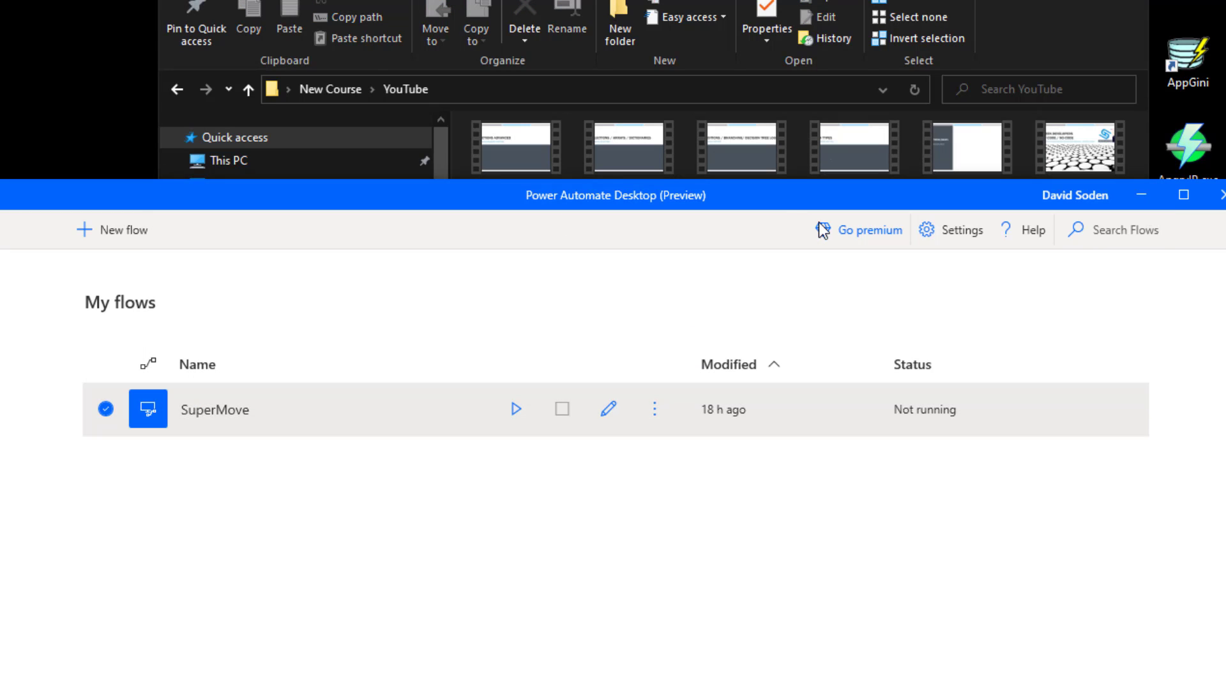
pyautogui.moveTo(775, 189); pyautogui.dragTo(740, 508)
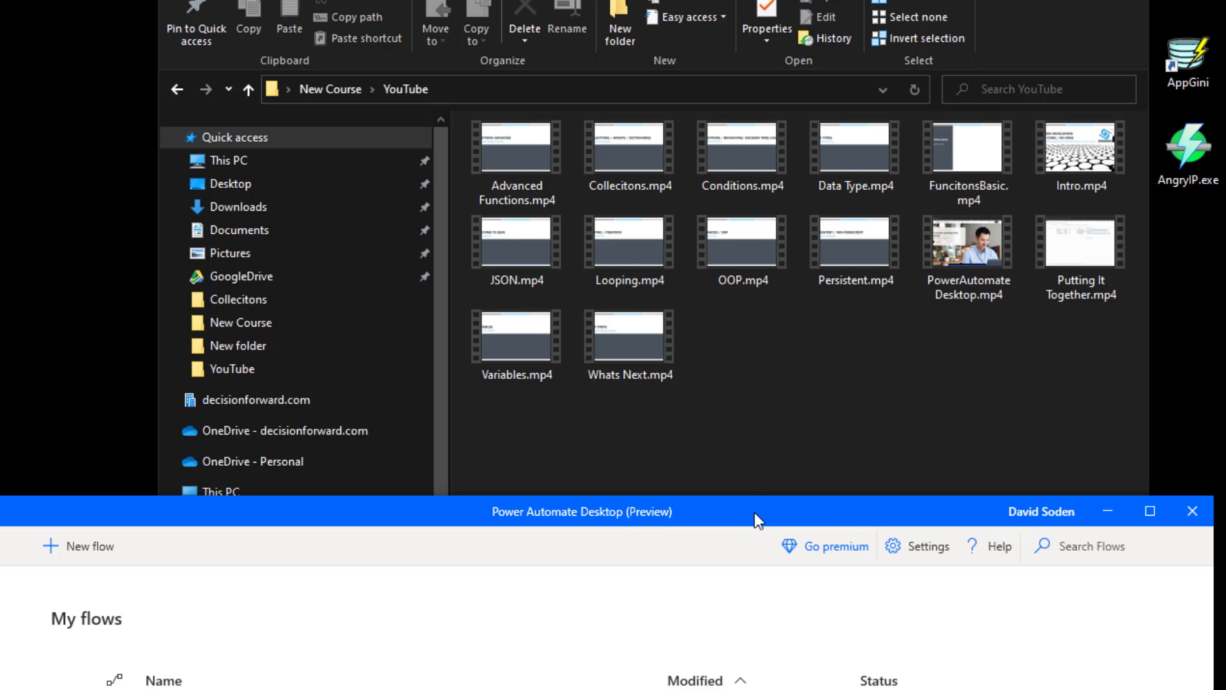
pyautogui.moveTo(753, 512)
pyautogui.mouseDown()
pyautogui.moveTo(806, 109)
pyautogui.moveTo(813, 309)
pyautogui.moveTo(764, 500)
pyautogui.mouseUp()
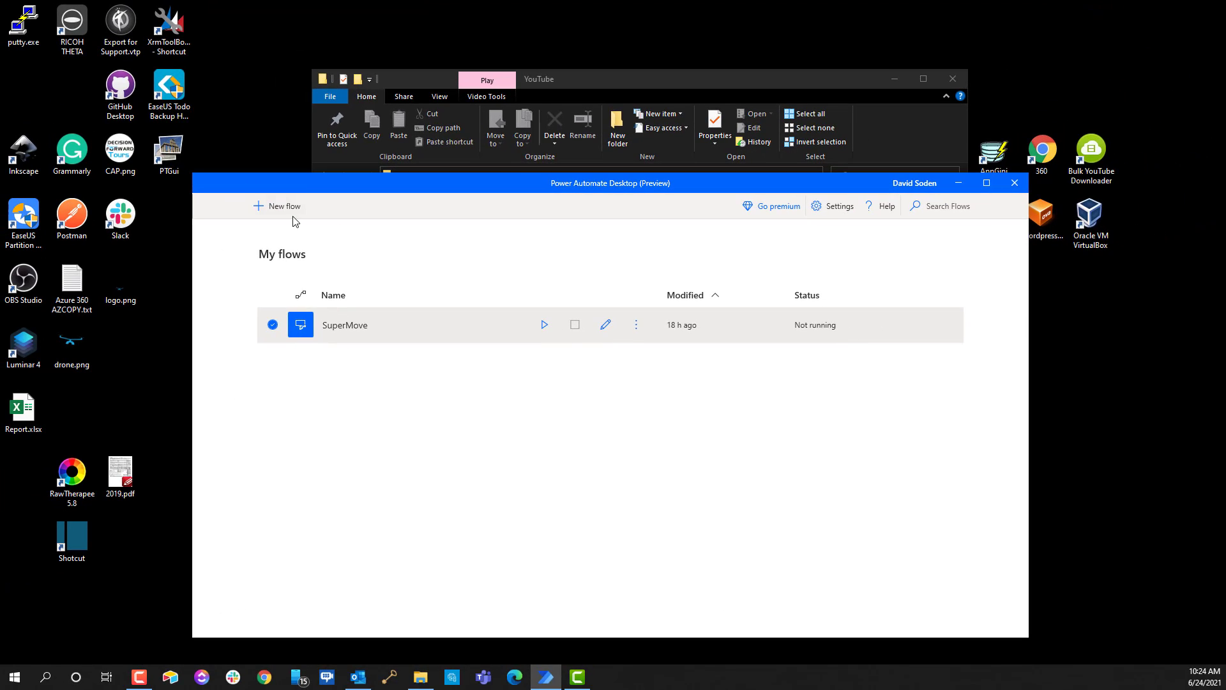
# - Create a new flow named 'test'
pyautogui.click(96, 522)
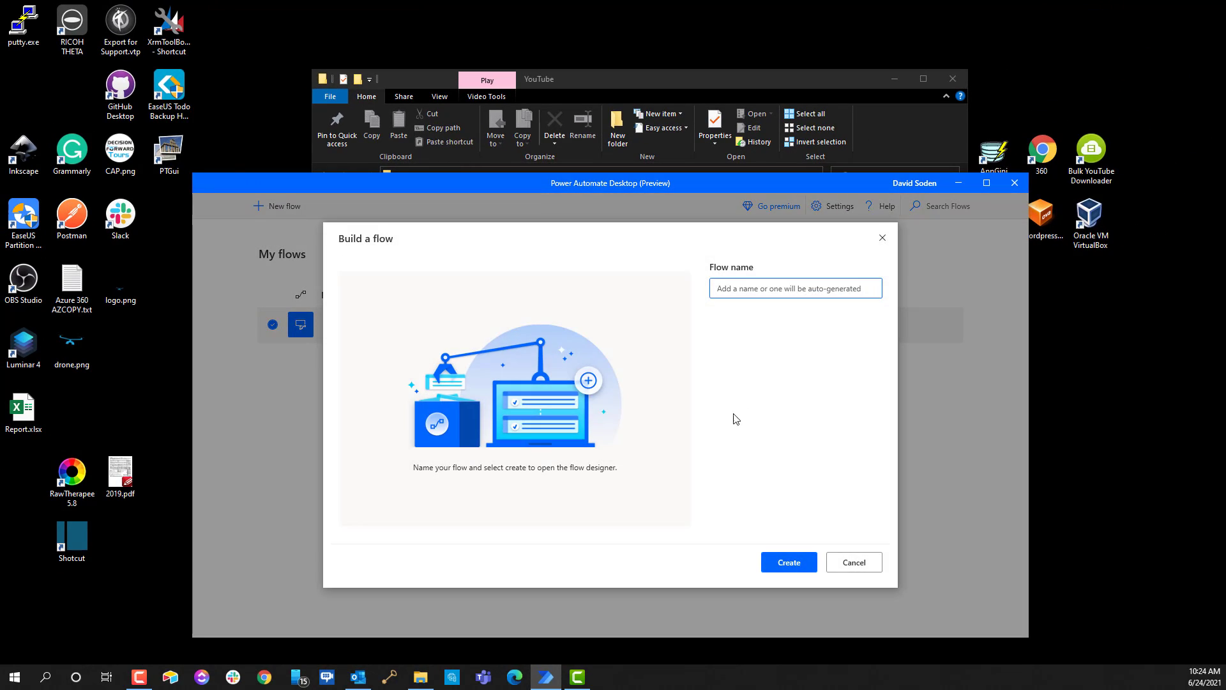
pyautogui.write('test')
pyautogui.press('Return')
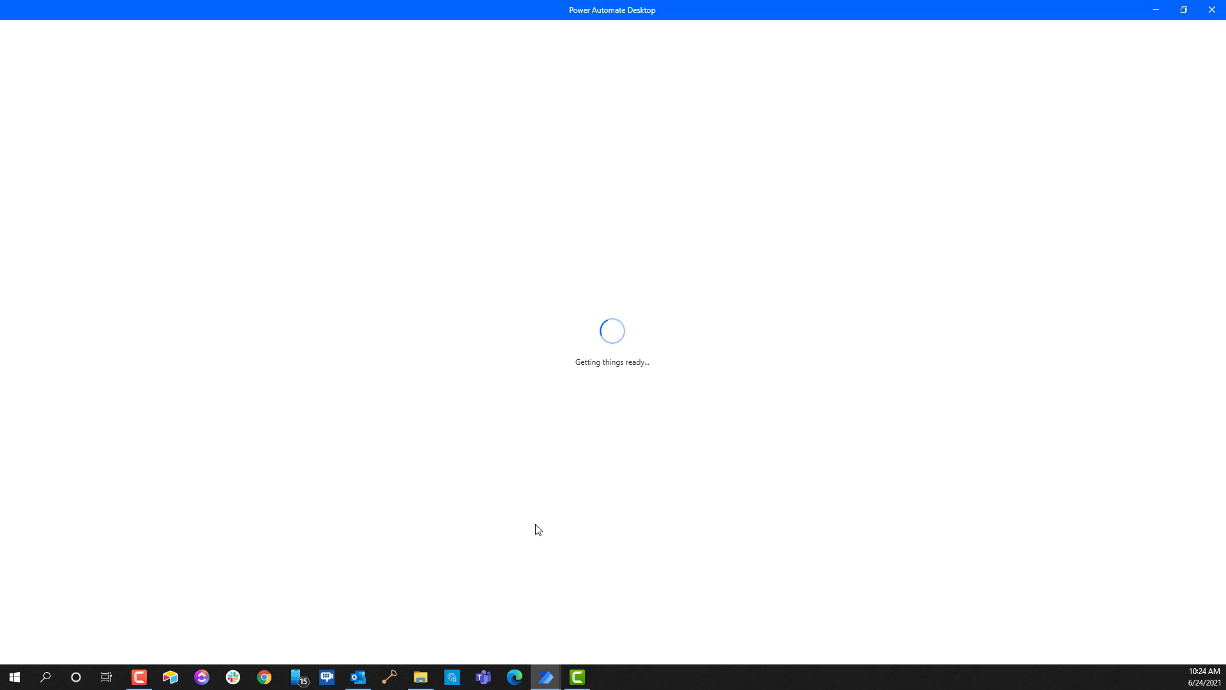
# - Copy the YouTube folder's full path from File Explorer, then minimize it
pyautogui.click(420, 676)
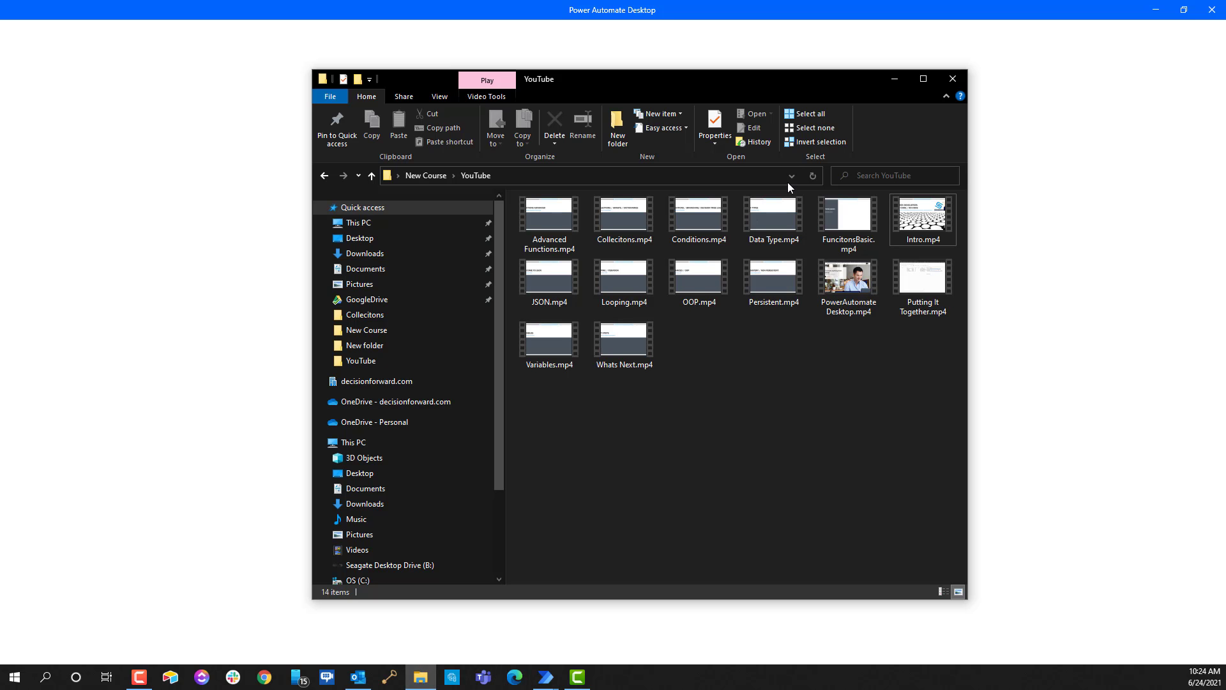
pyautogui.click(534, 182)
pyautogui.press('BackSpace')
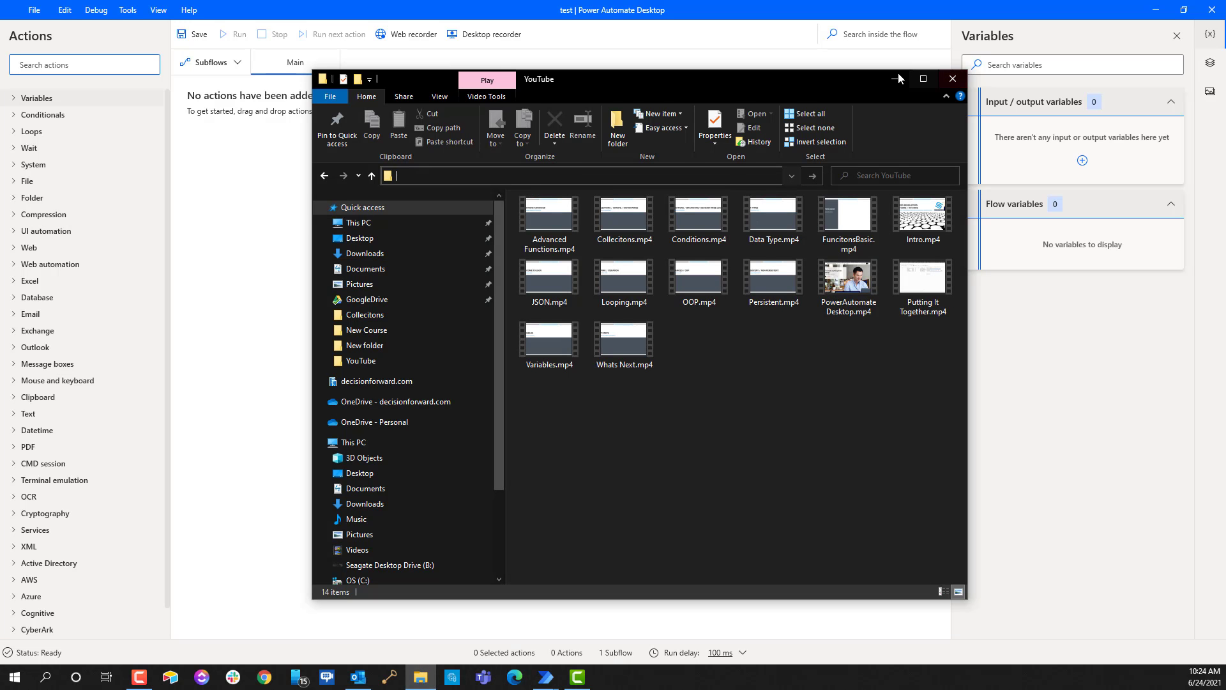
pyautogui.click(894, 79)
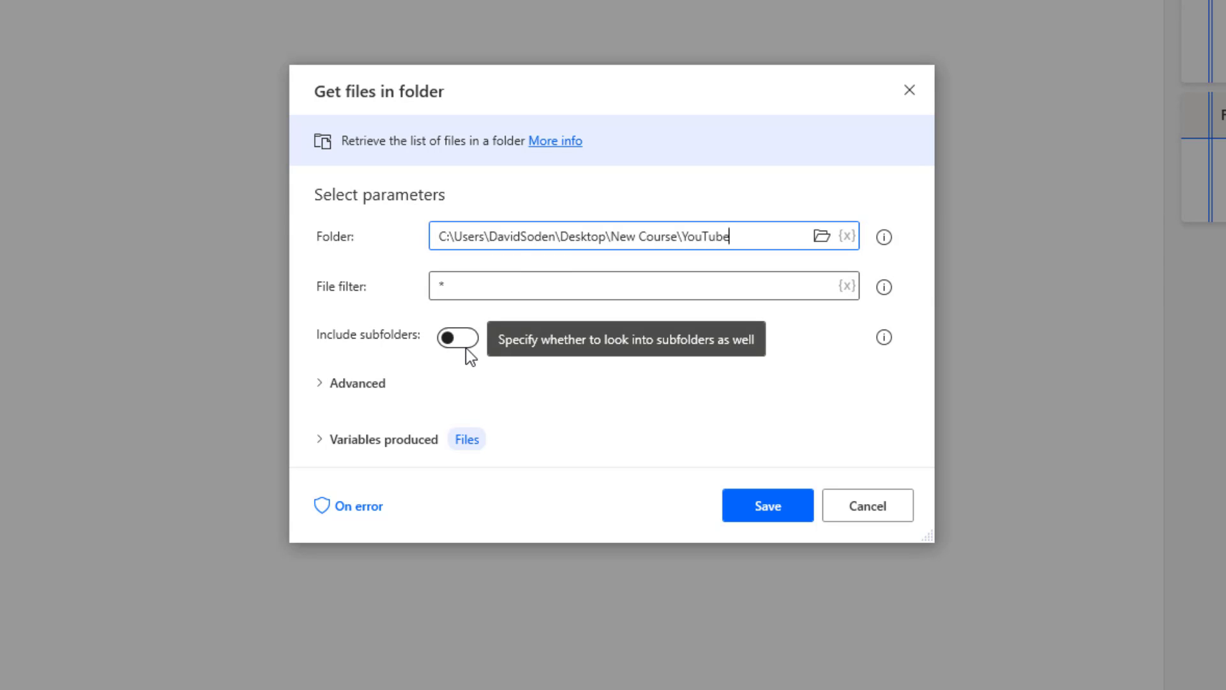
# - Add a Get files in folder step for the YouTube folder, storing results in Files
pyautogui.moveTo(466, 296)
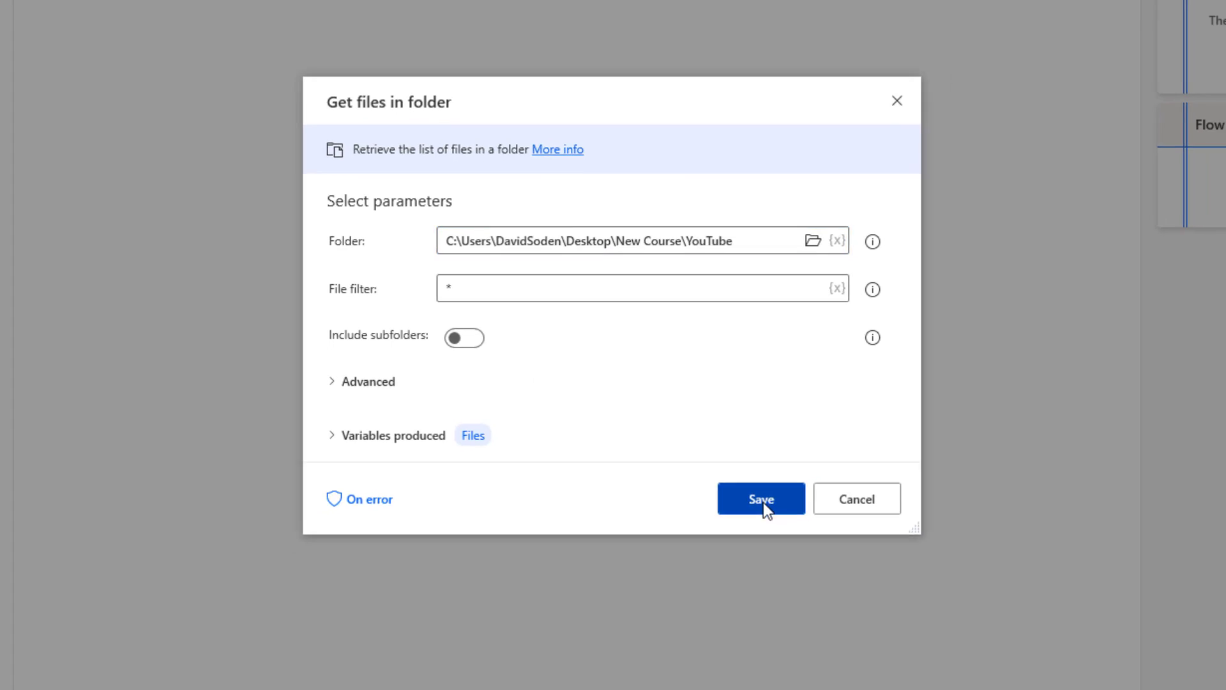
pyautogui.click(762, 499)
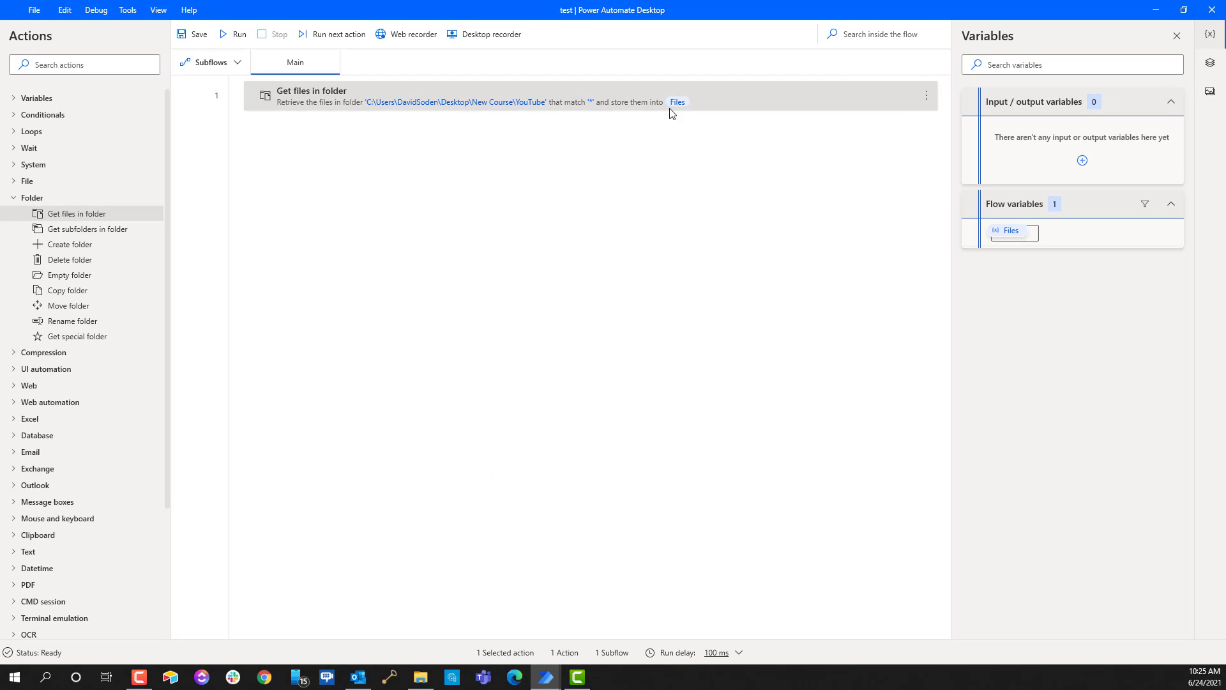
pyautogui.doubleClick(756, 99)
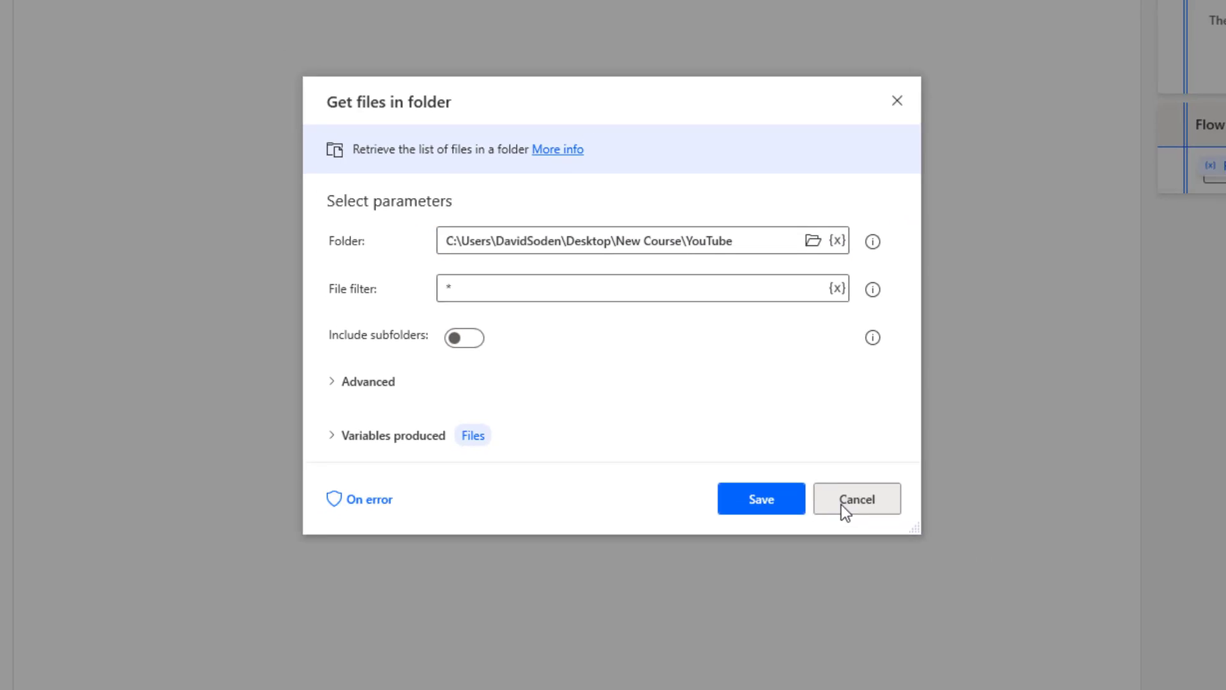
pyautogui.click(840, 505)
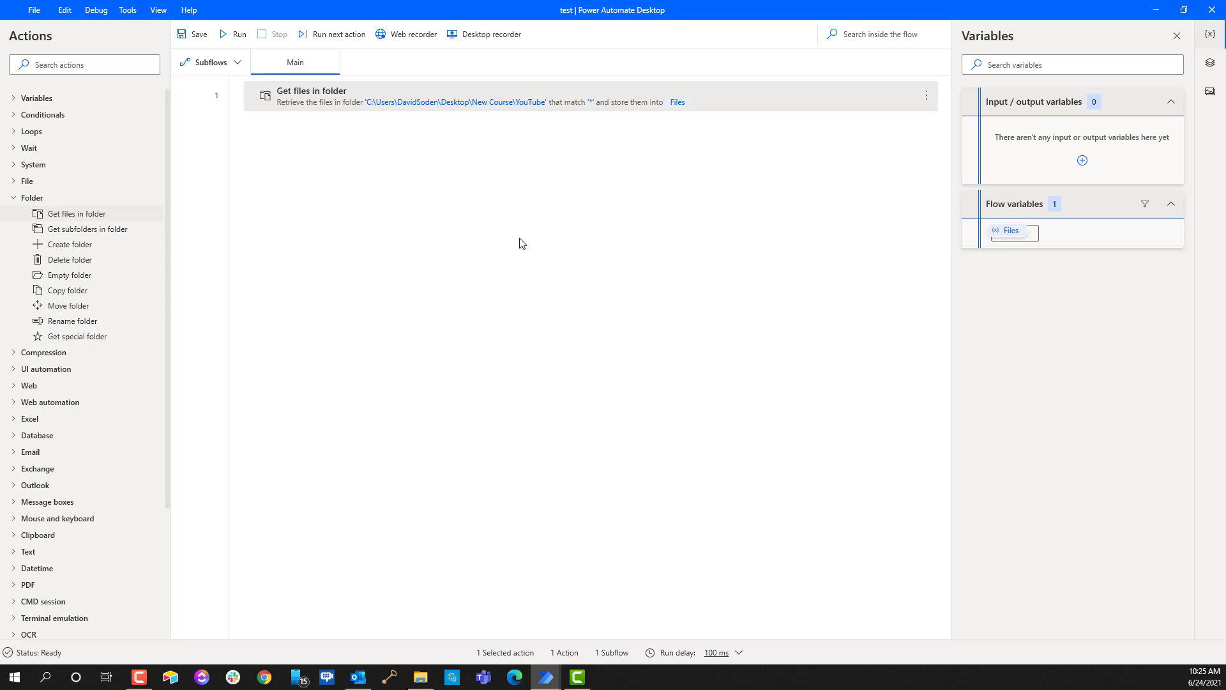
# - Add a Rename file(s) step with %Files% as the files to rename
pyautogui.click(13, 197)
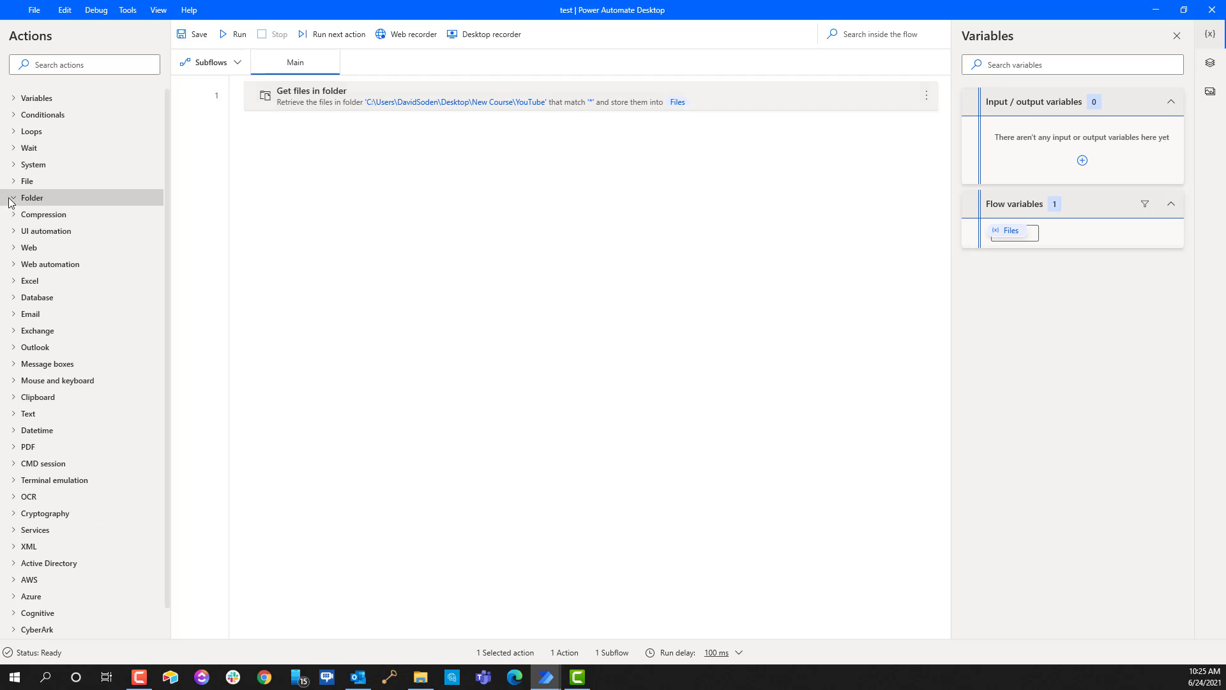
pyautogui.click(14, 183)
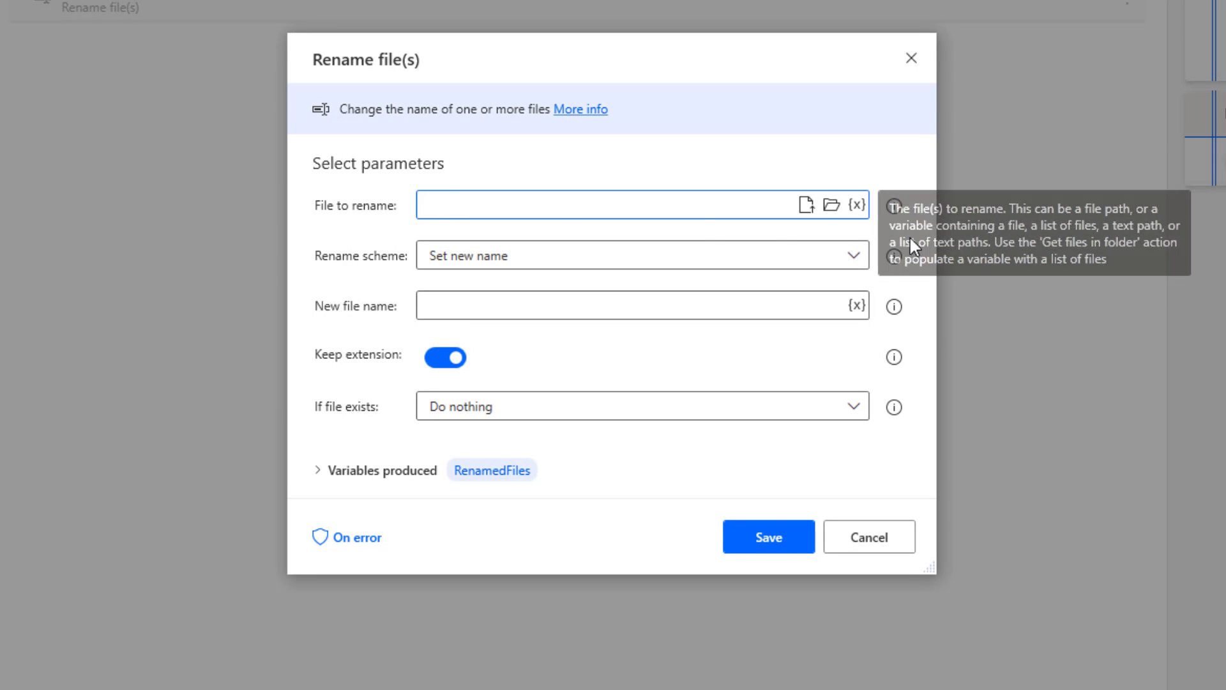
pyautogui.click(857, 205)
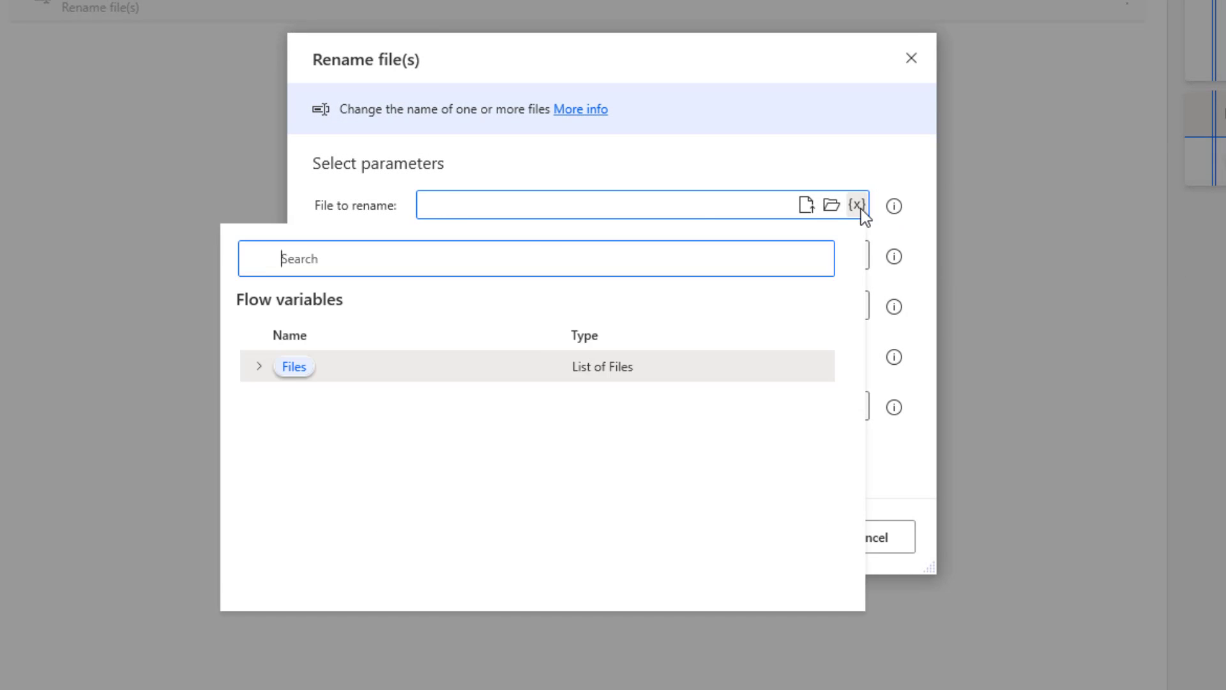
pyautogui.click(295, 367)
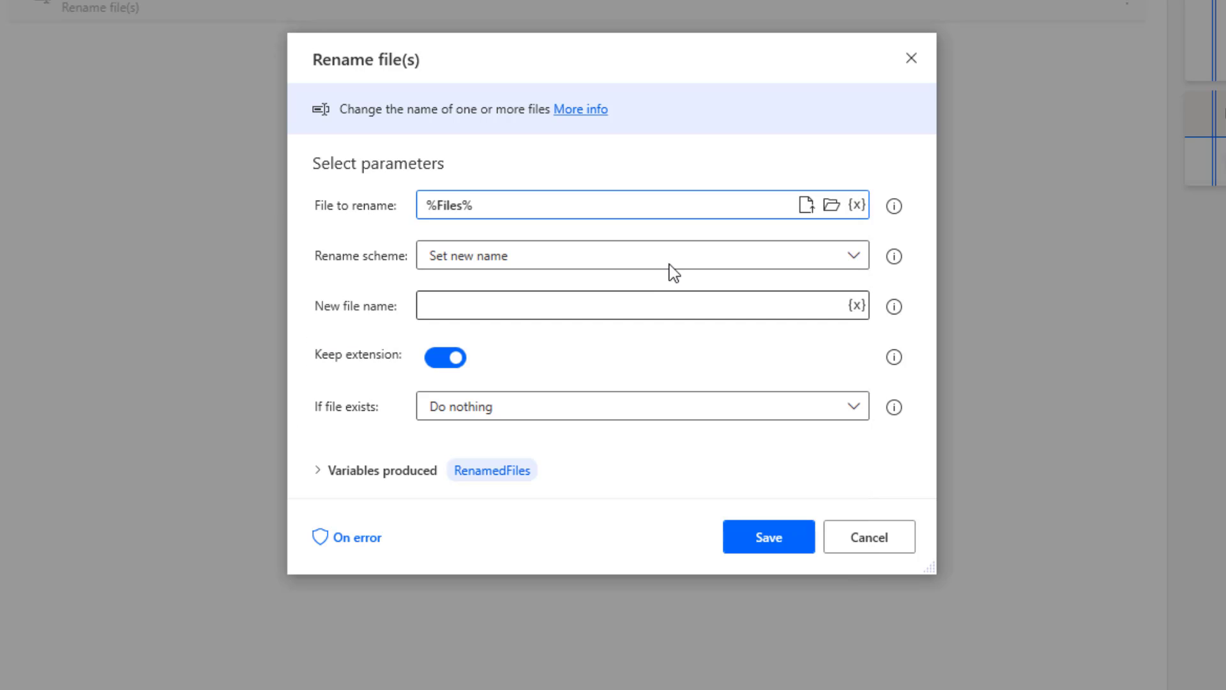
# - Set the rename scheme to Add text, 'DS-' before name, and save the step
pyautogui.click(544, 263)
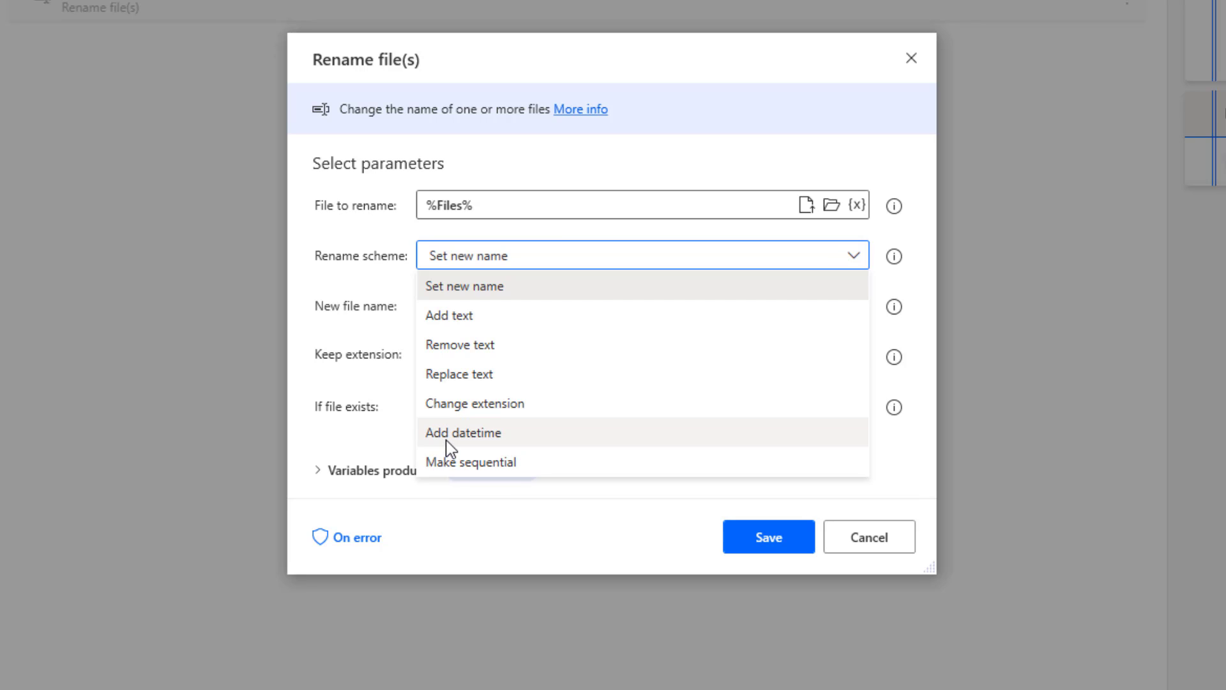
pyautogui.click(447, 323)
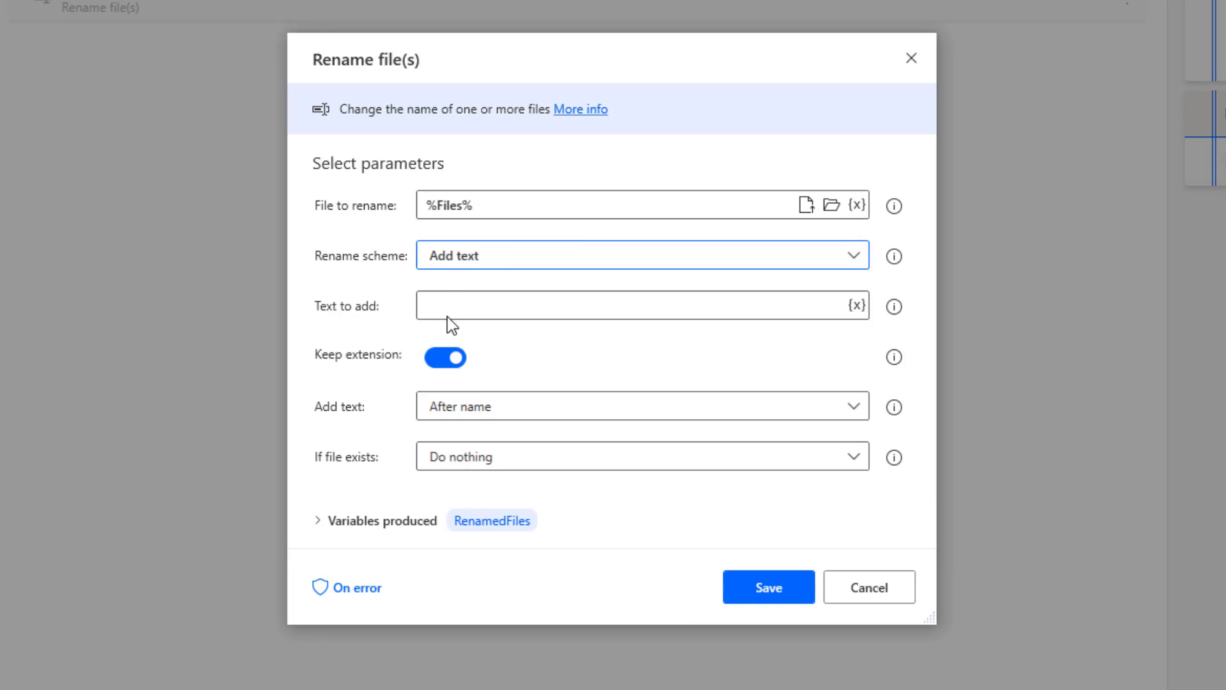
pyautogui.click(450, 305)
pyautogui.write('DS-')
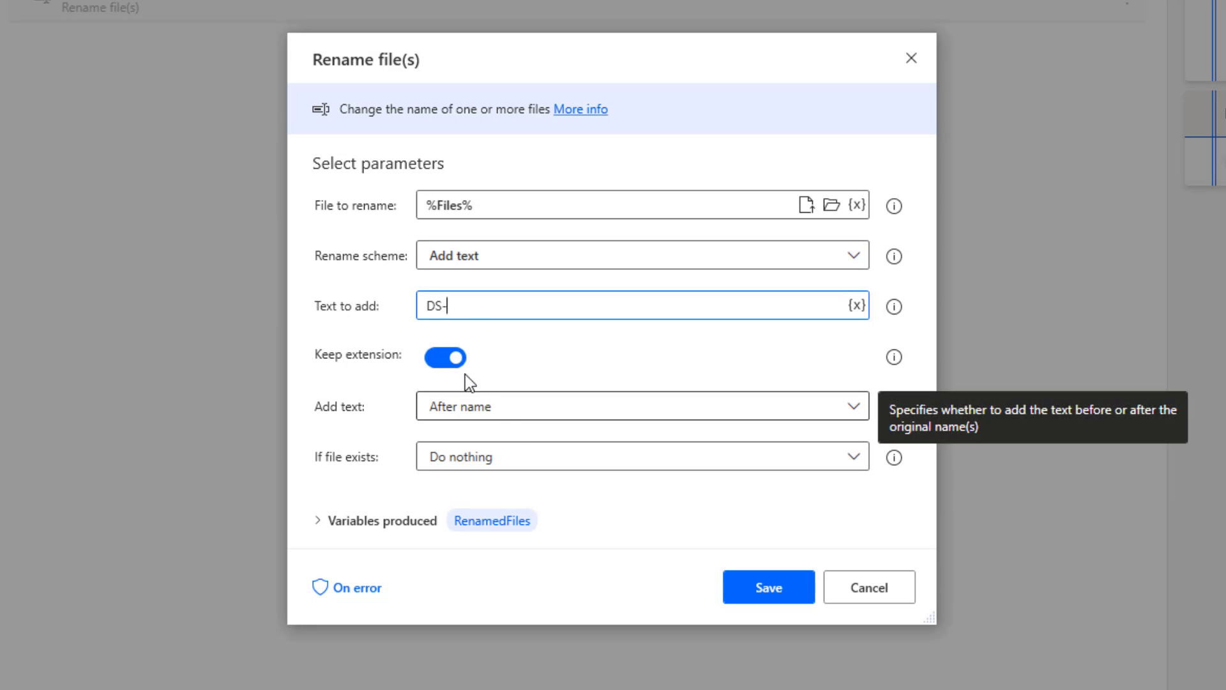
pyautogui.click(599, 414)
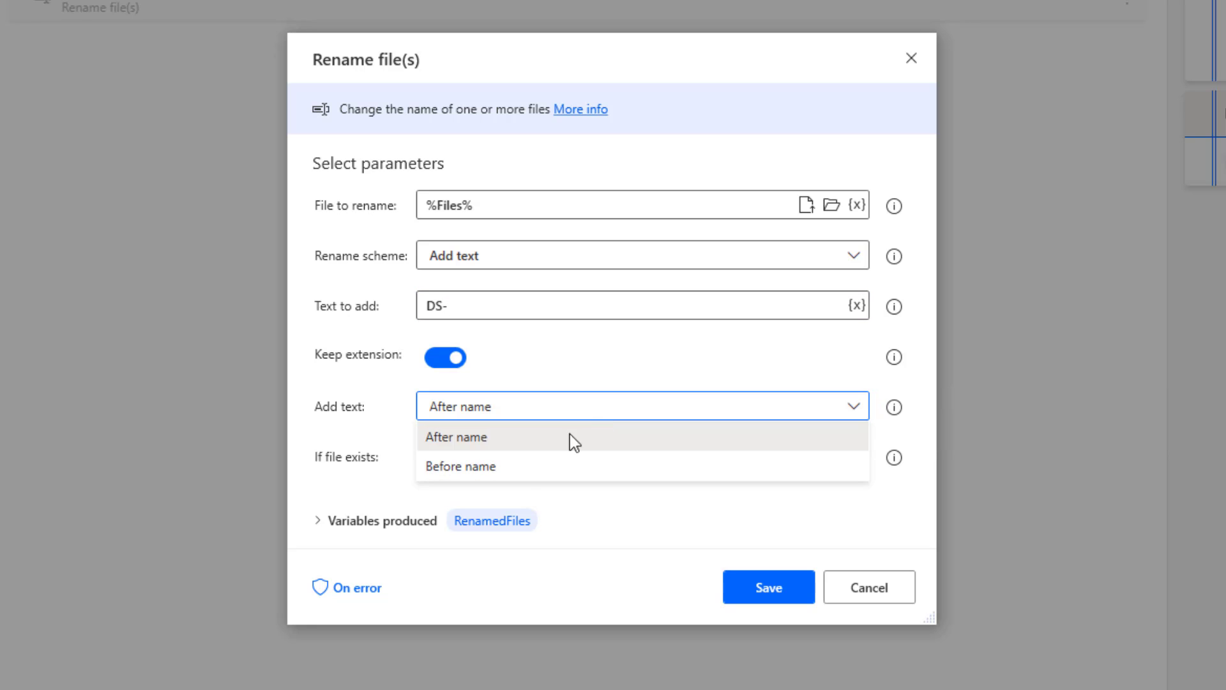
pyautogui.click(517, 463)
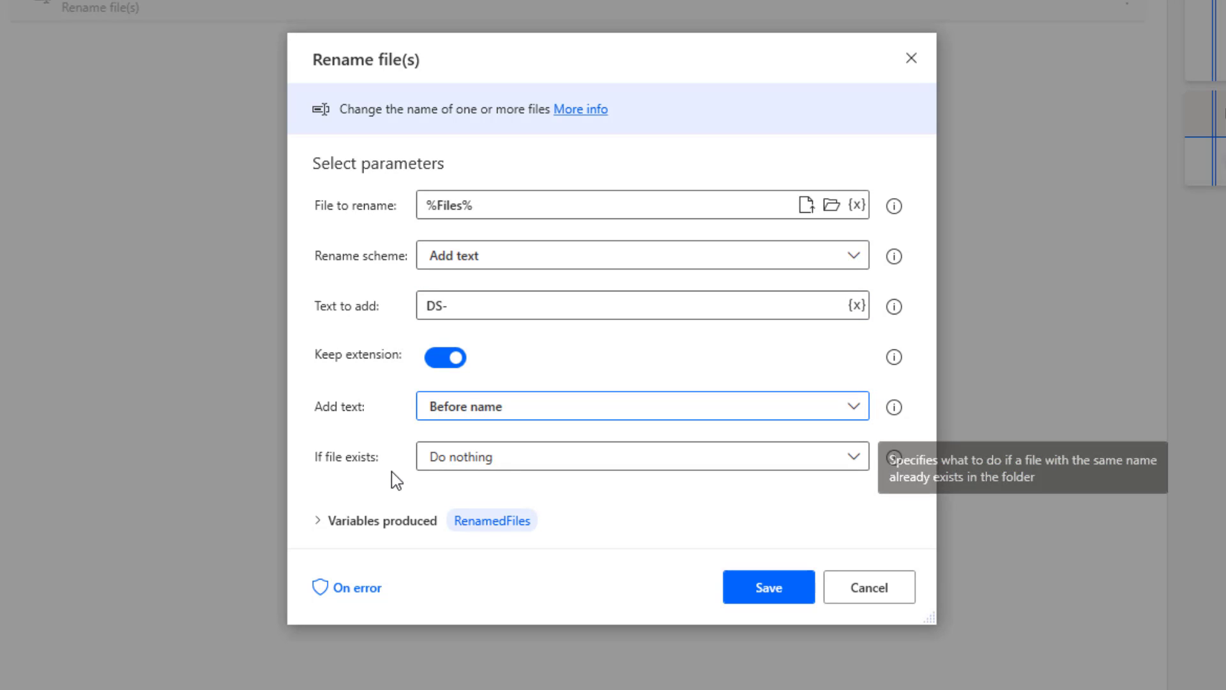
pyautogui.click(763, 588)
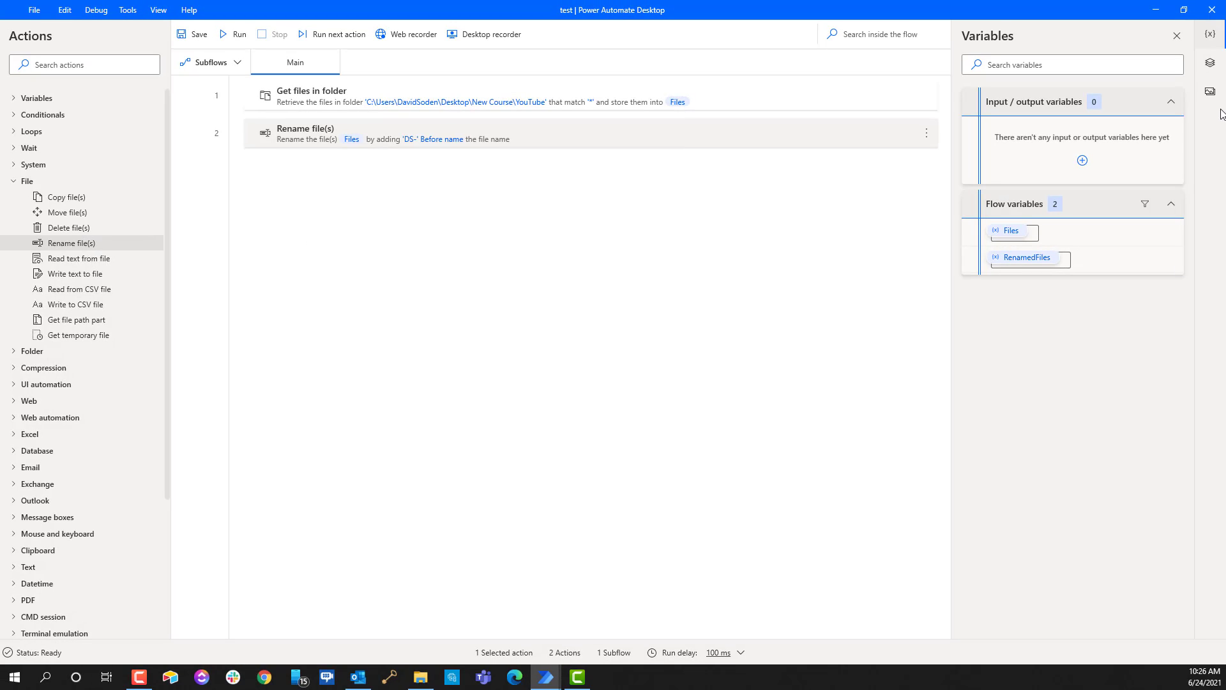
# - Save the test flow and close the flow designer
pyautogui.click(193, 34)
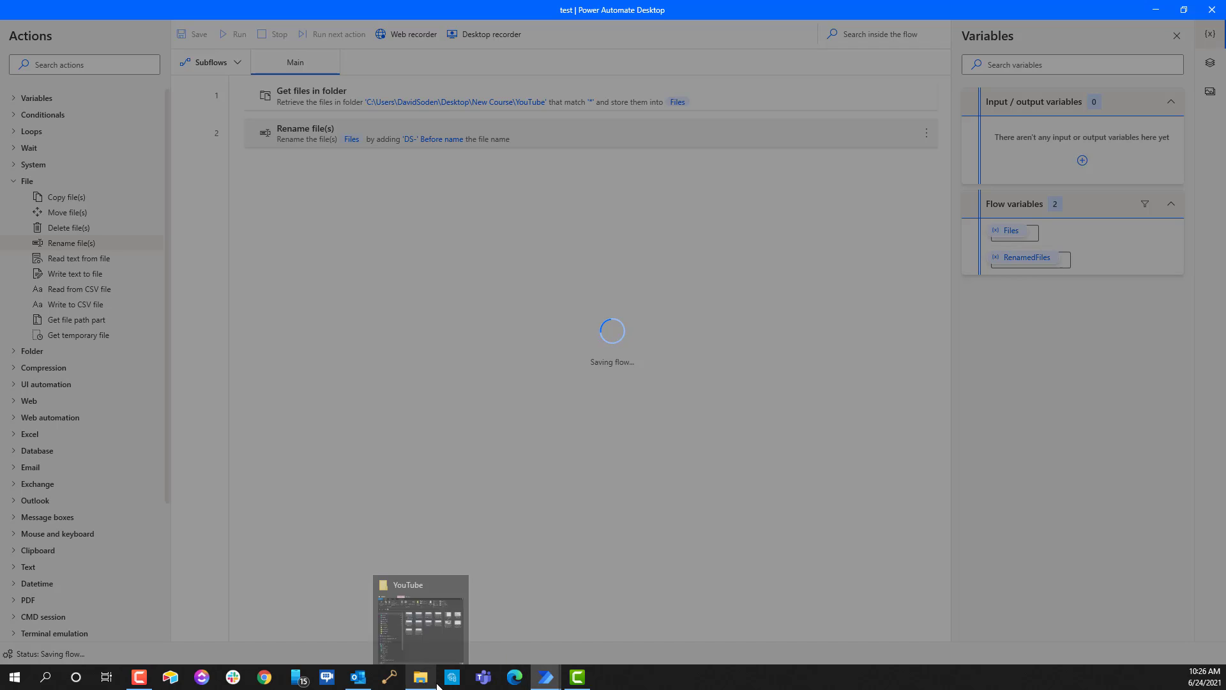
pyautogui.click(700, 358)
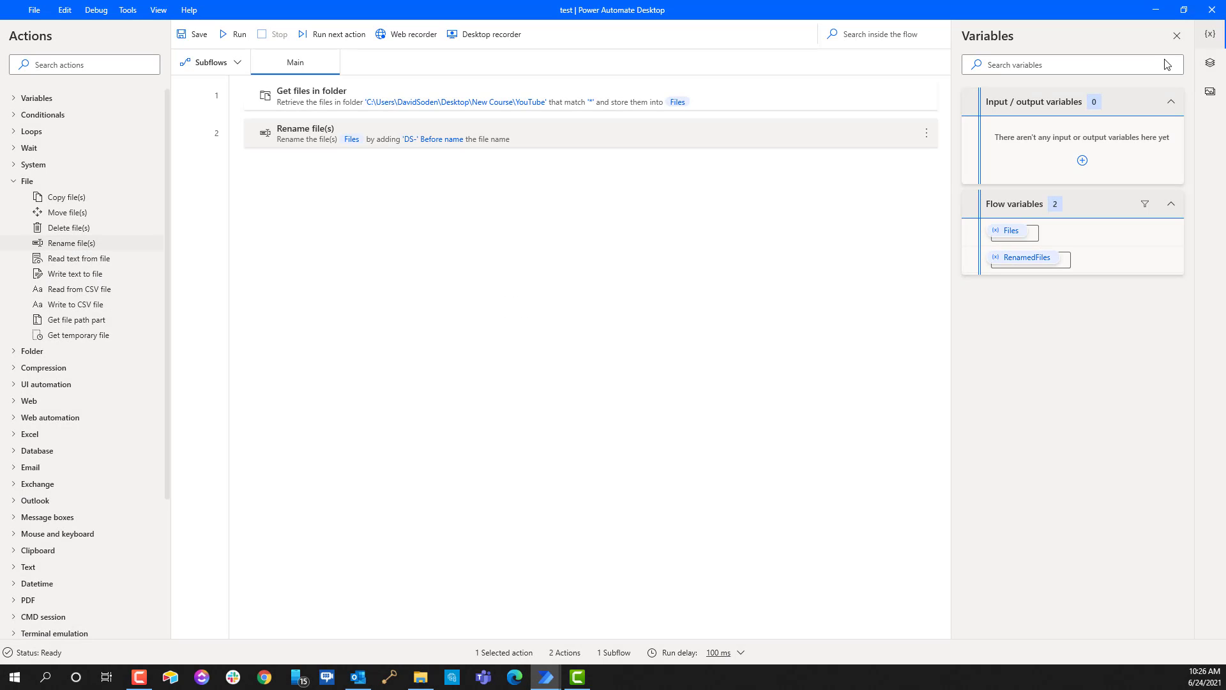
pyautogui.click(1216, 10)
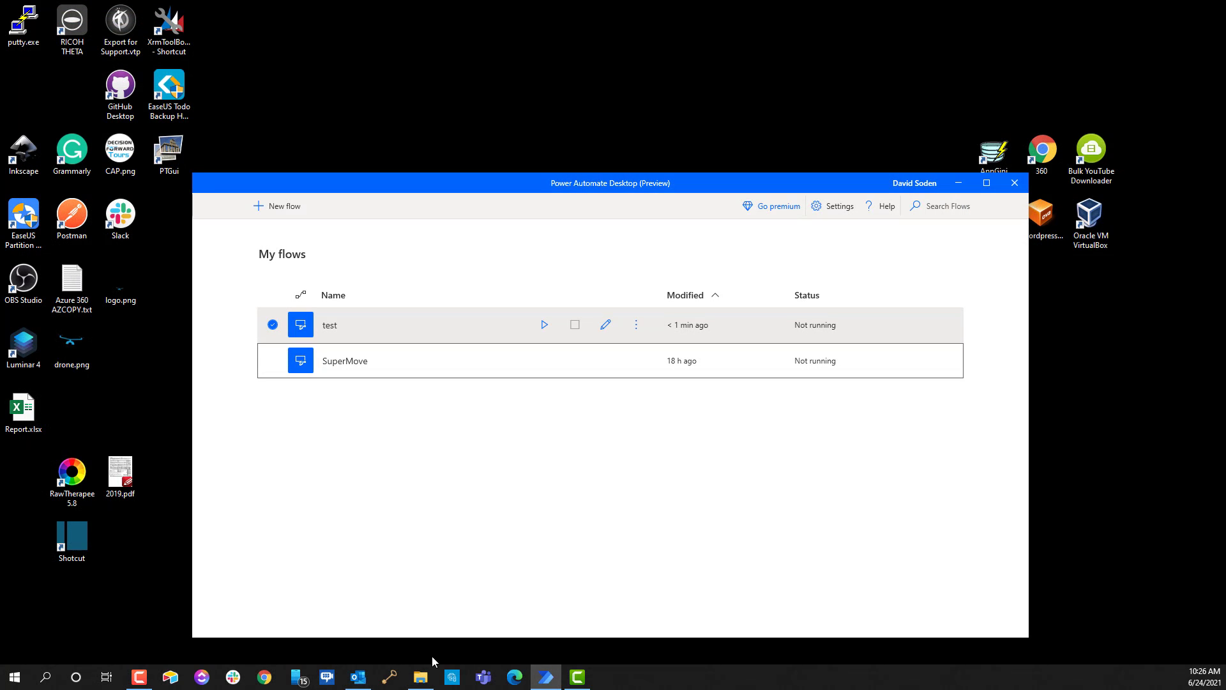
# - Show the YouTube folder in List view and move it to the screen's right side
pyautogui.click(420, 677)
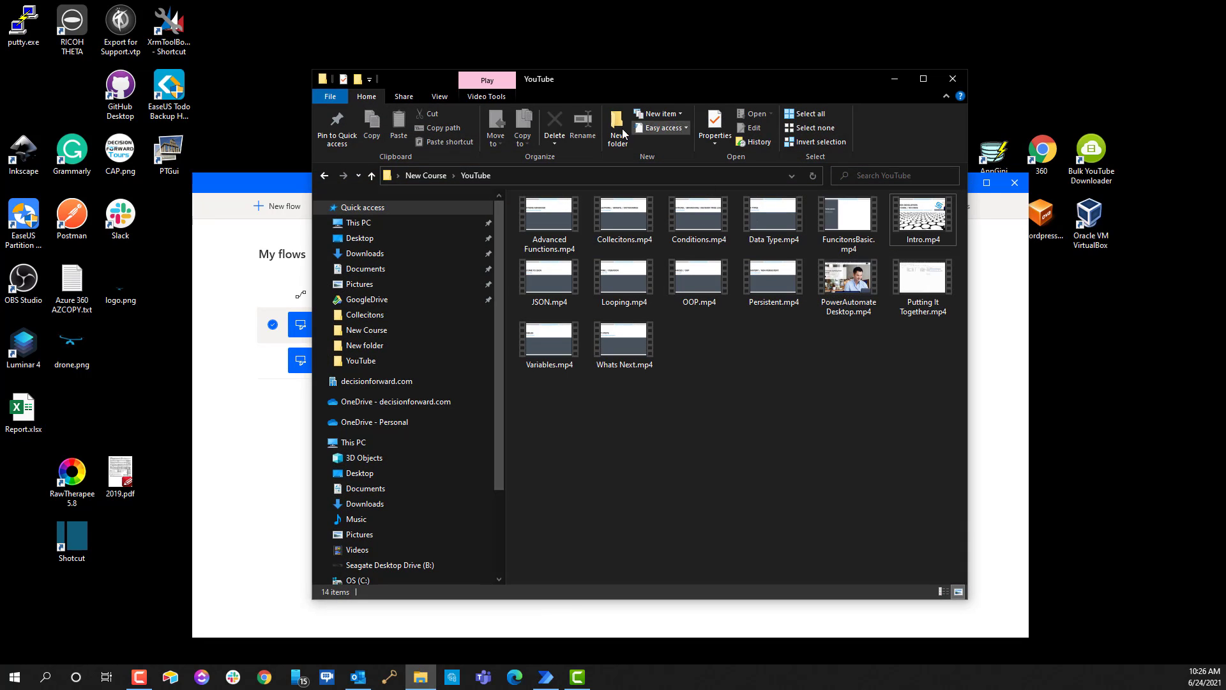
pyautogui.click(442, 99)
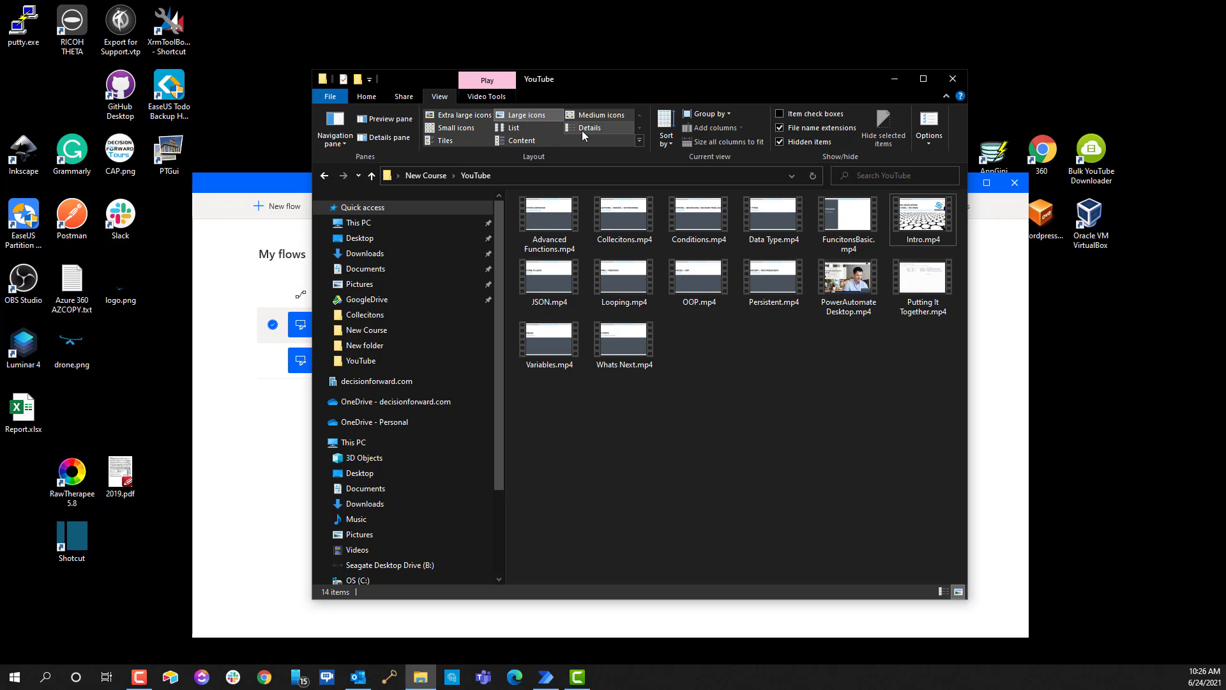
pyautogui.click(519, 127)
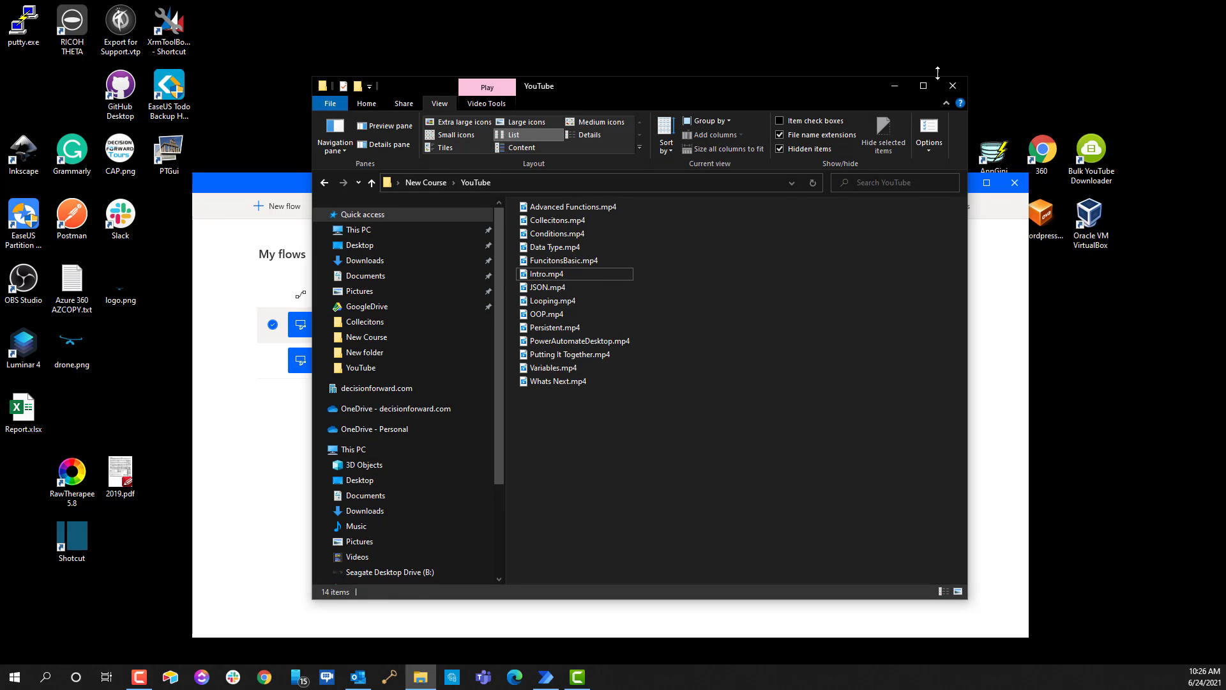
pyautogui.moveTo(784, 91); pyautogui.dragTo(930, 83)
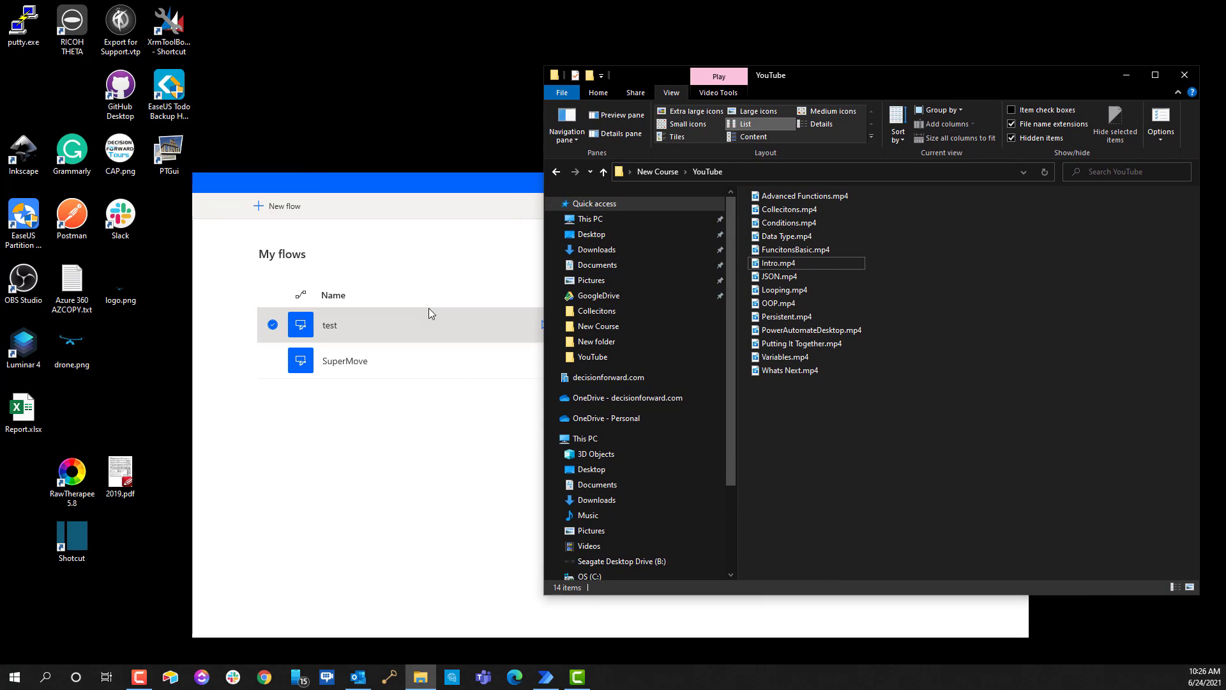
# - Run the test flow from My flows, then check the YouTube folder's videos for the DS- prefix
pyautogui.click(527, 330)
pyautogui.click(542, 324)
pyautogui.click(1079, 439)
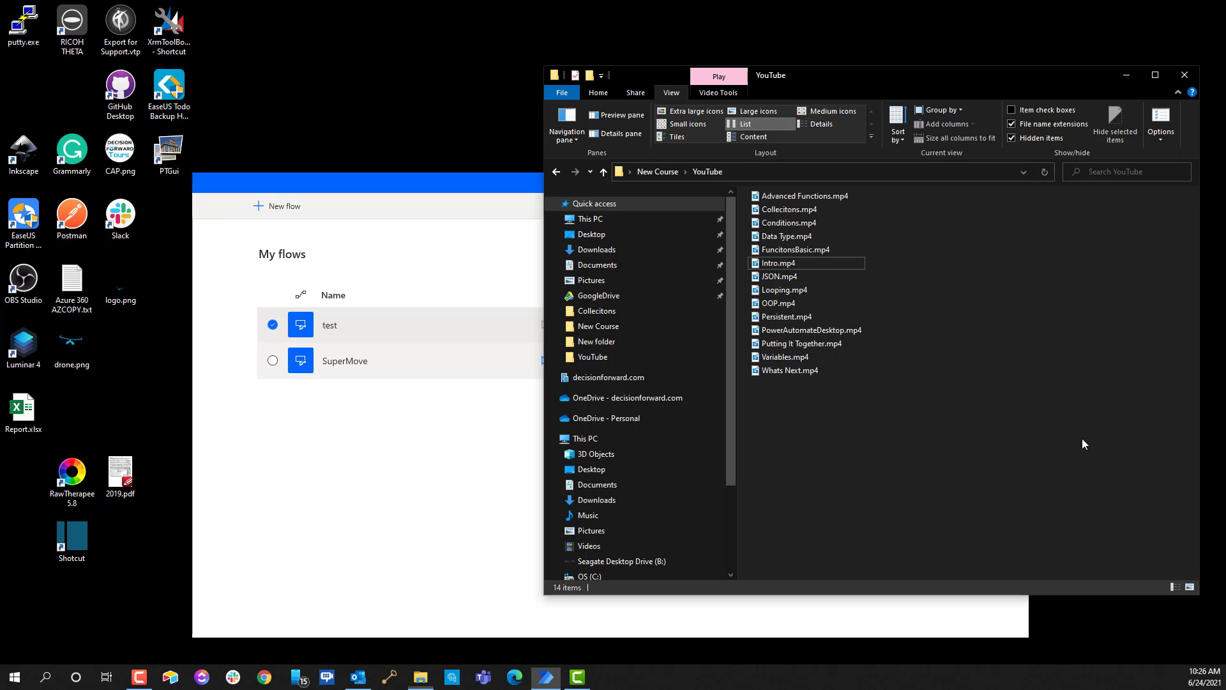